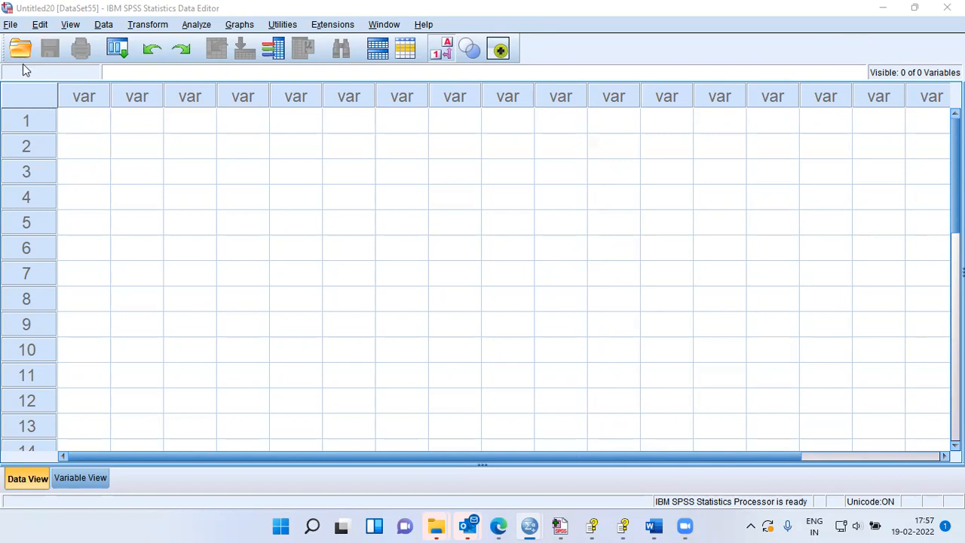
# - Open the data file advert.sav from the sample_files folder
pyautogui.click(11, 24)
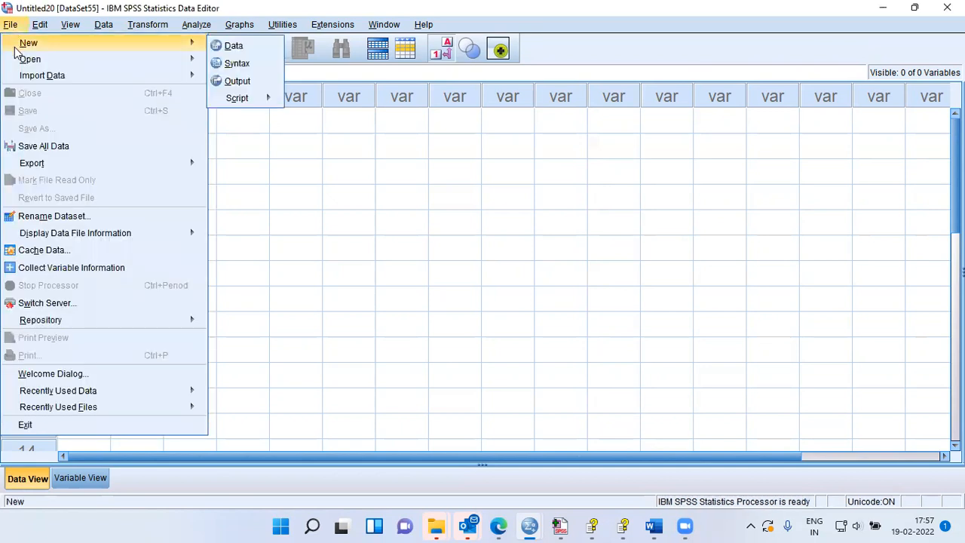
pyautogui.moveTo(30, 59)
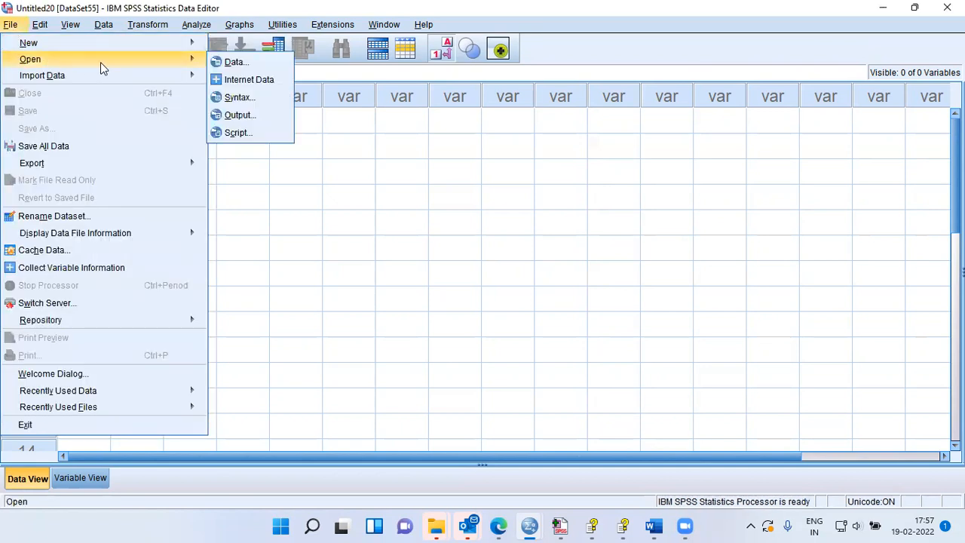
pyautogui.click(270, 63)
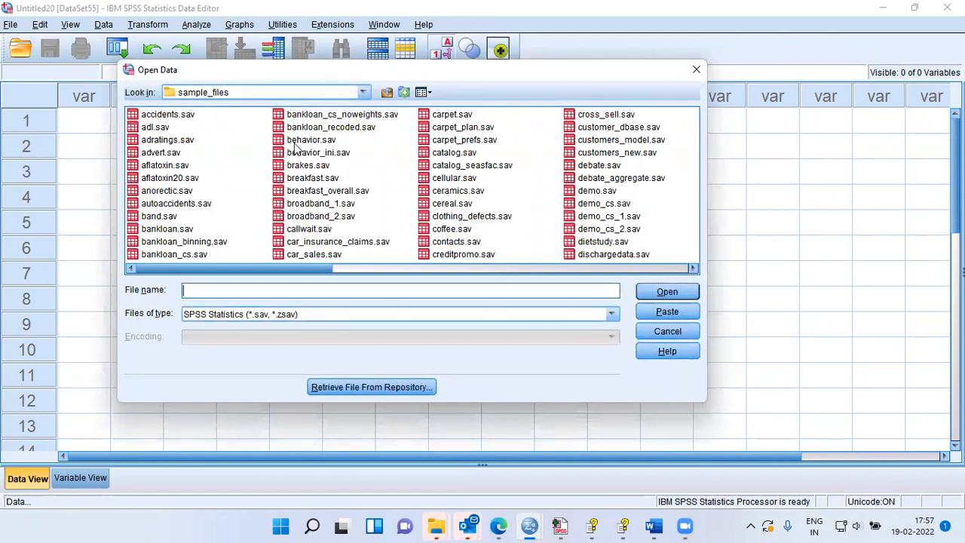
pyautogui.click(170, 117)
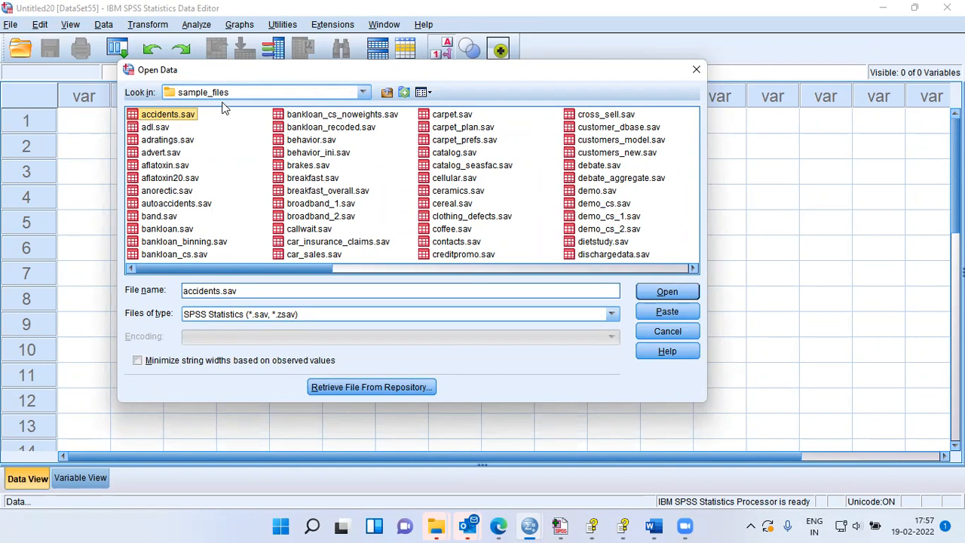
pyautogui.click(181, 154)
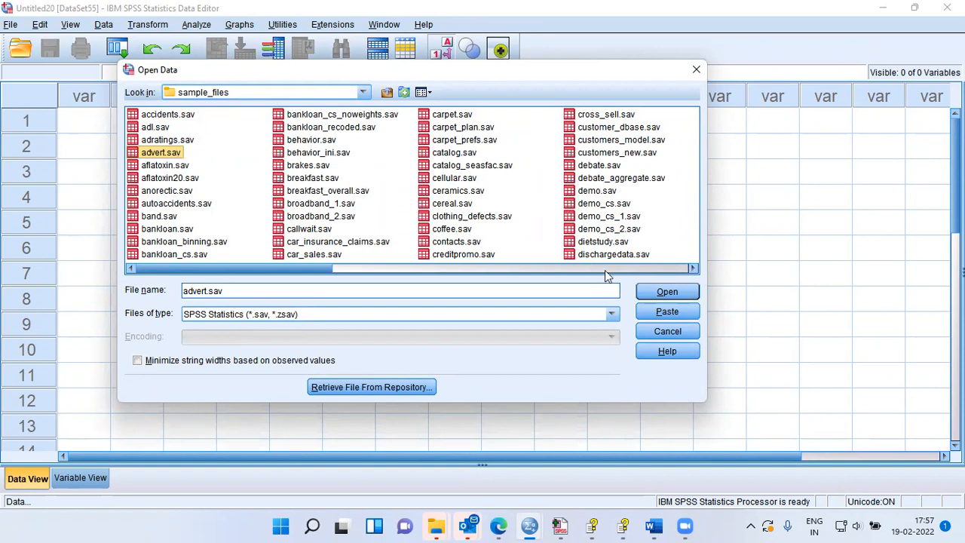
pyautogui.click(668, 293)
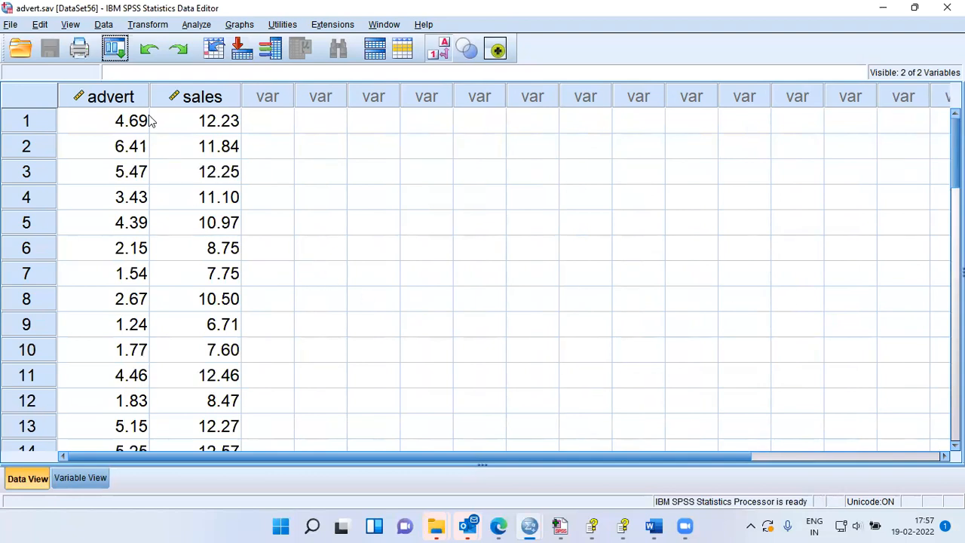
# - Look over the advert and sales columns, then show the variable definitions and widen the Label column to fit the full labels
pyautogui.click(137, 103)
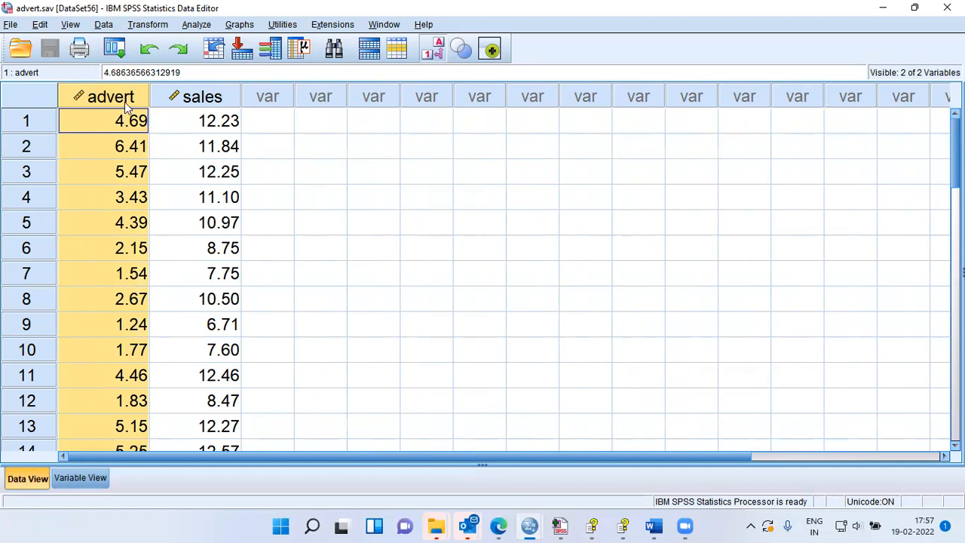
pyautogui.click(209, 104)
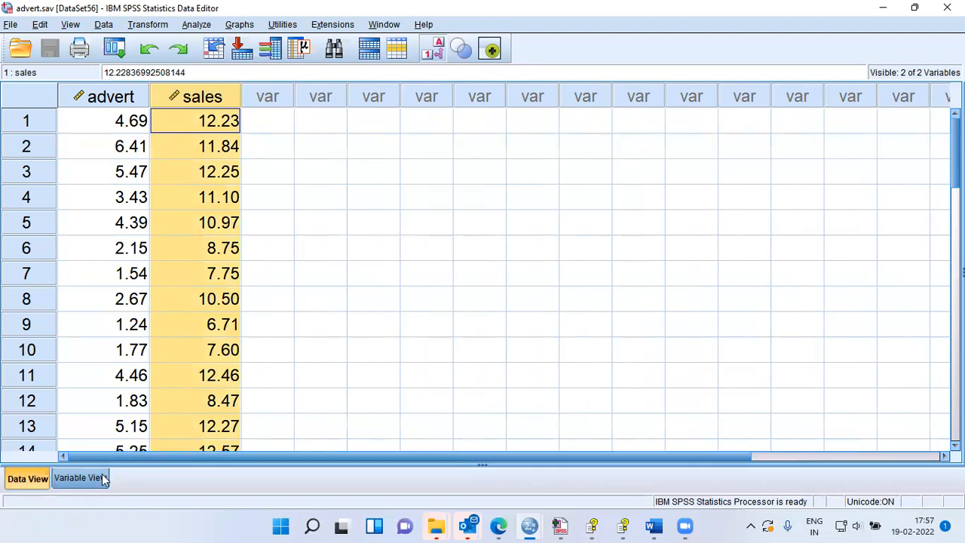
pyautogui.click(81, 478)
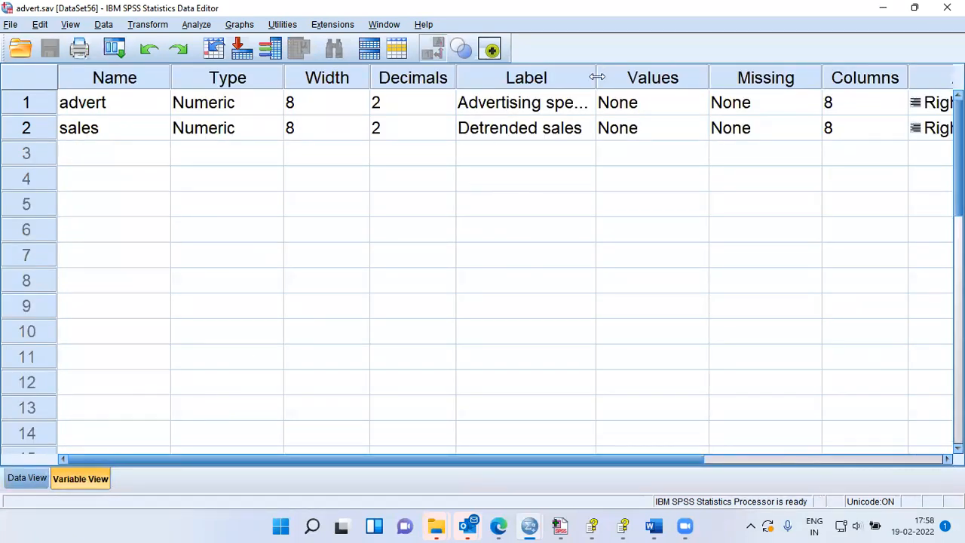
pyautogui.moveTo(597, 76); pyautogui.dragTo(722, 79)
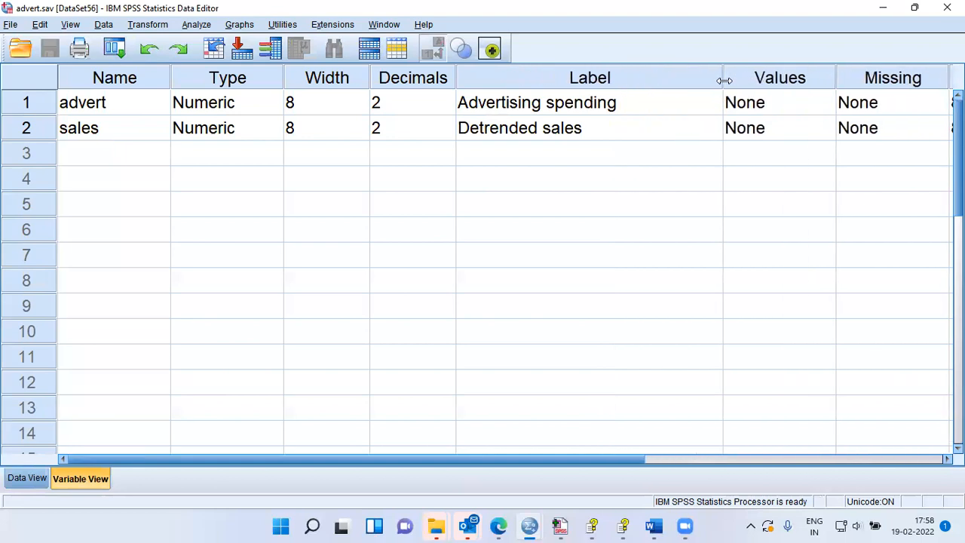
# - Review the names and labels of the advert and sales variables, then return to the data values
pyautogui.click(99, 107)
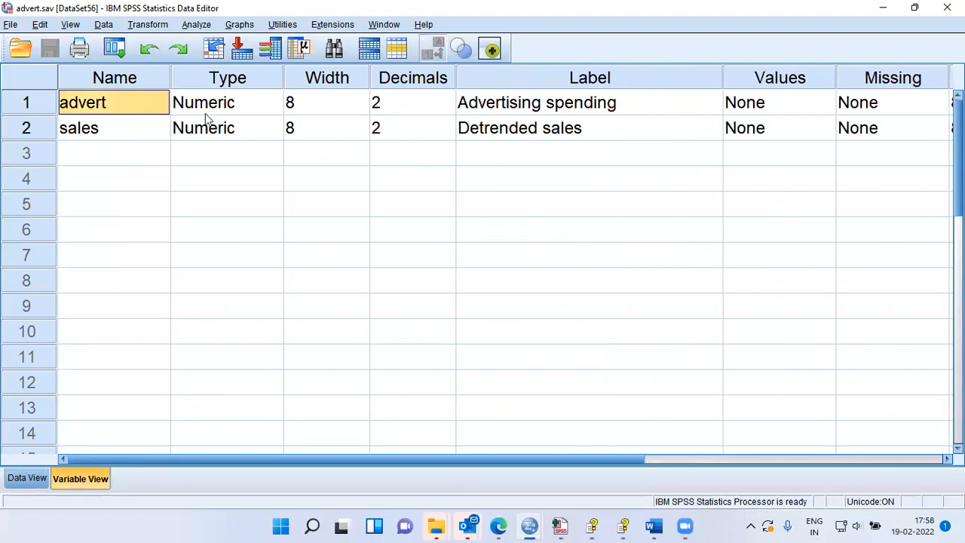
pyautogui.click(539, 111)
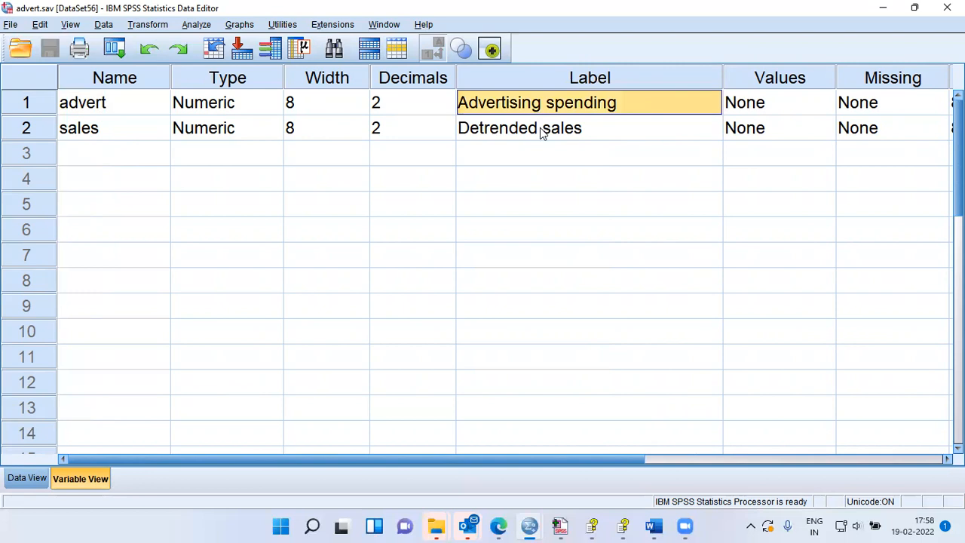
pyautogui.click(125, 134)
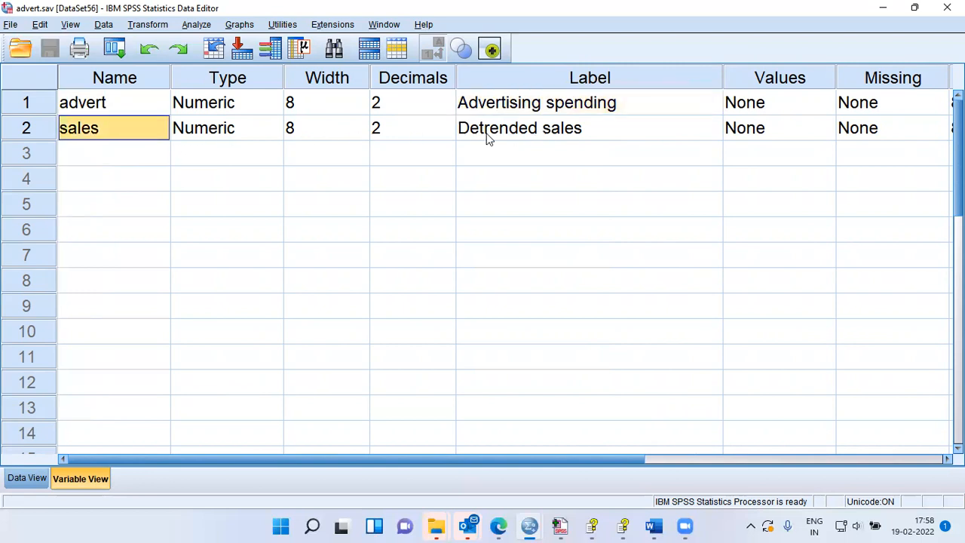
pyautogui.click(536, 140)
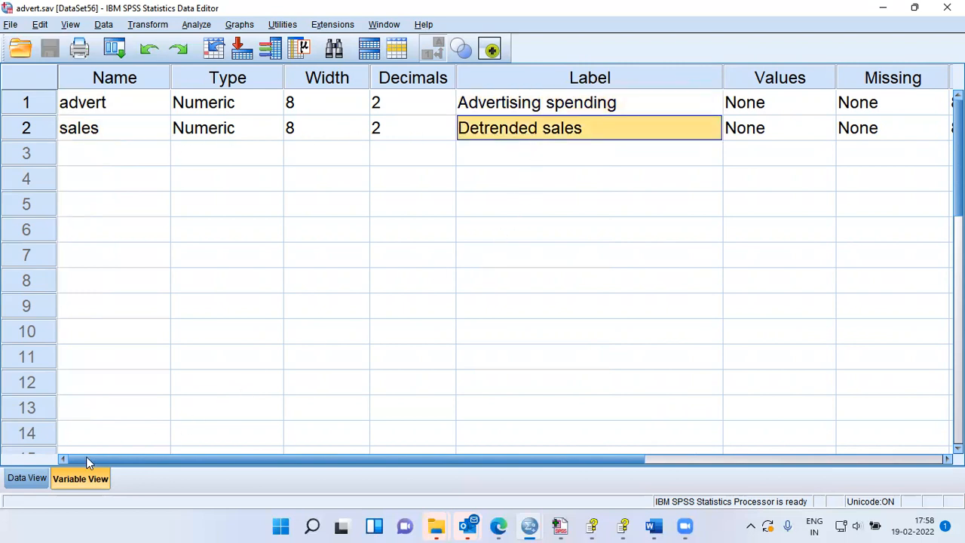
pyautogui.click(44, 479)
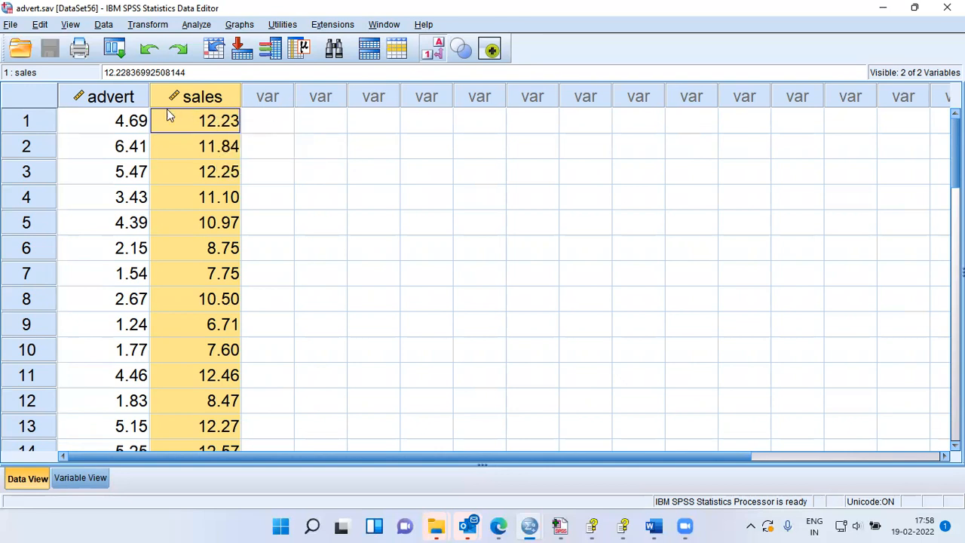
pyautogui.click(129, 103)
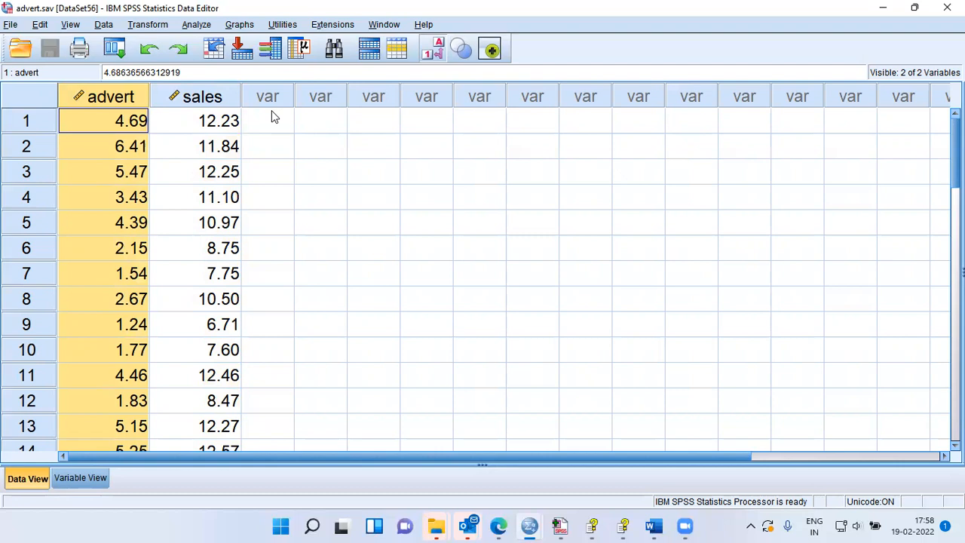
# - Run a Curve Estimation regression with the Linear model, using Detrended sales as dependent and Advertising spending as independent variable
pyautogui.click(198, 25)
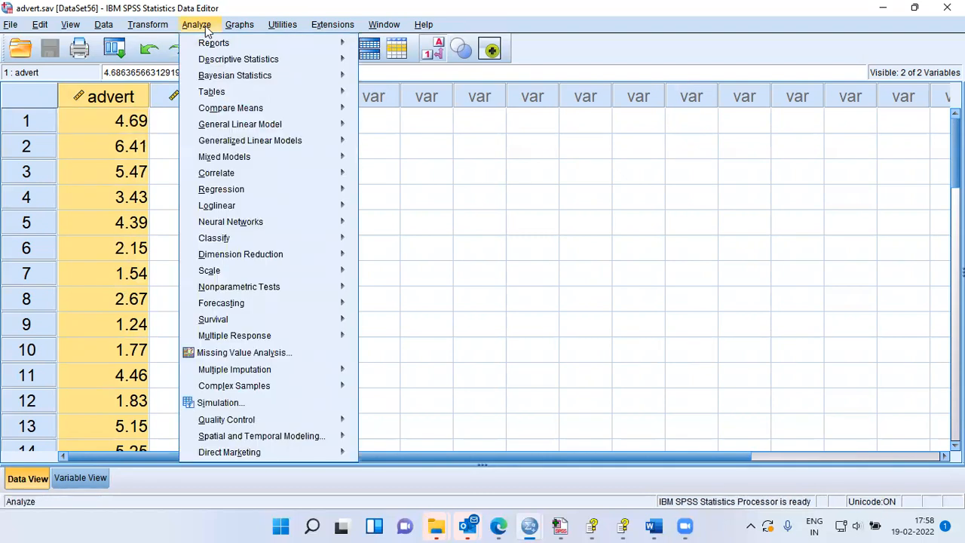
pyautogui.moveTo(217, 196)
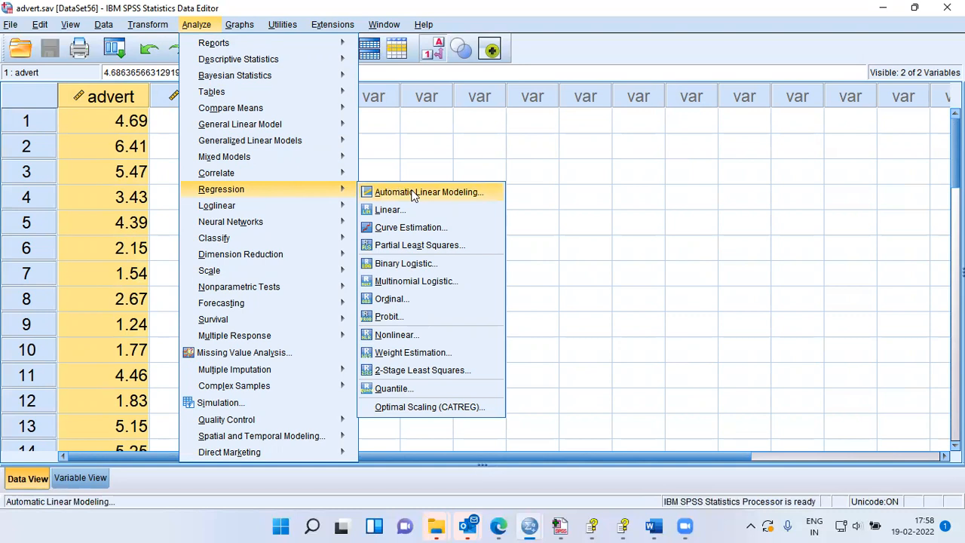
pyautogui.click(455, 233)
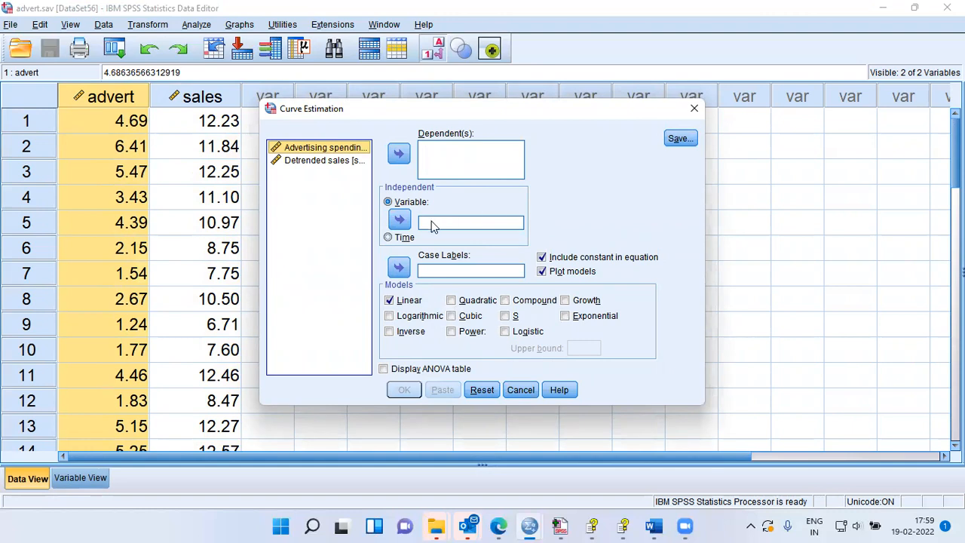
pyautogui.click(326, 161)
pyautogui.click(399, 154)
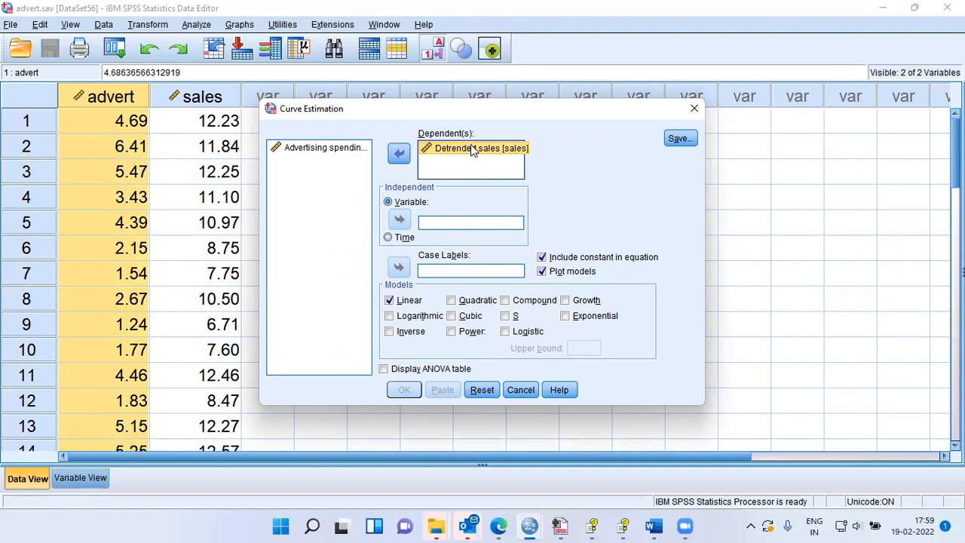
pyautogui.click(333, 151)
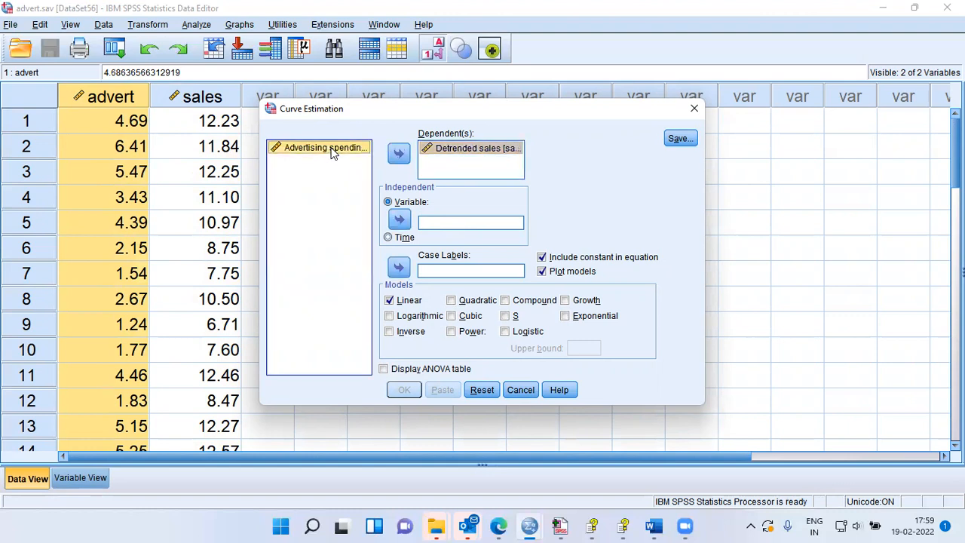
pyautogui.click(399, 220)
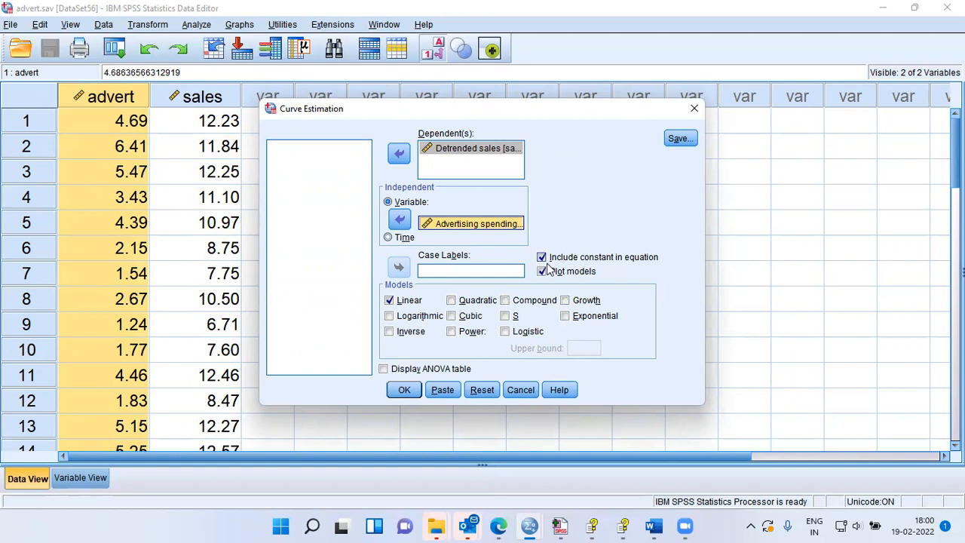
pyautogui.click(404, 389)
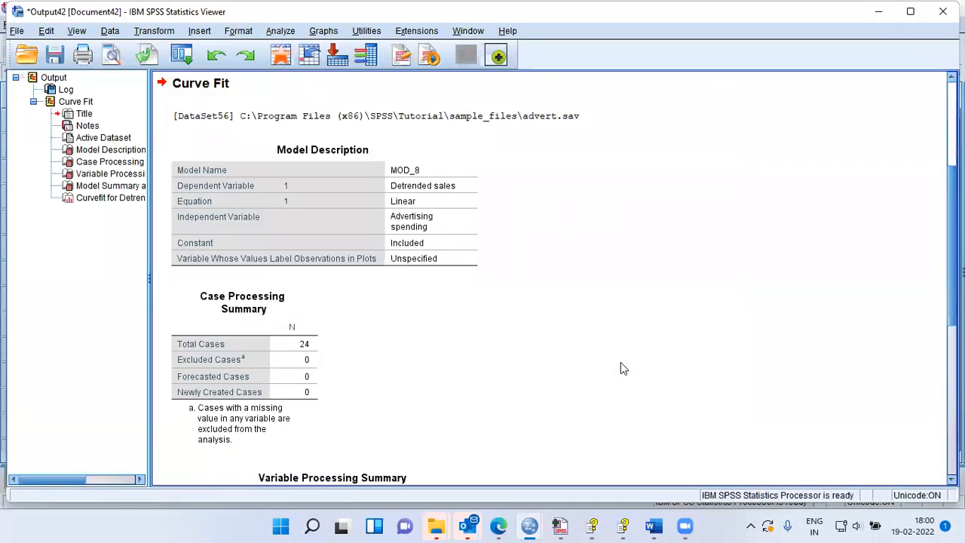
# - Go through the Curve Fit output and examine how the observed points lie around the linear fit in the Detrended sales chart
pyautogui.scroll(-5, 620, 362)
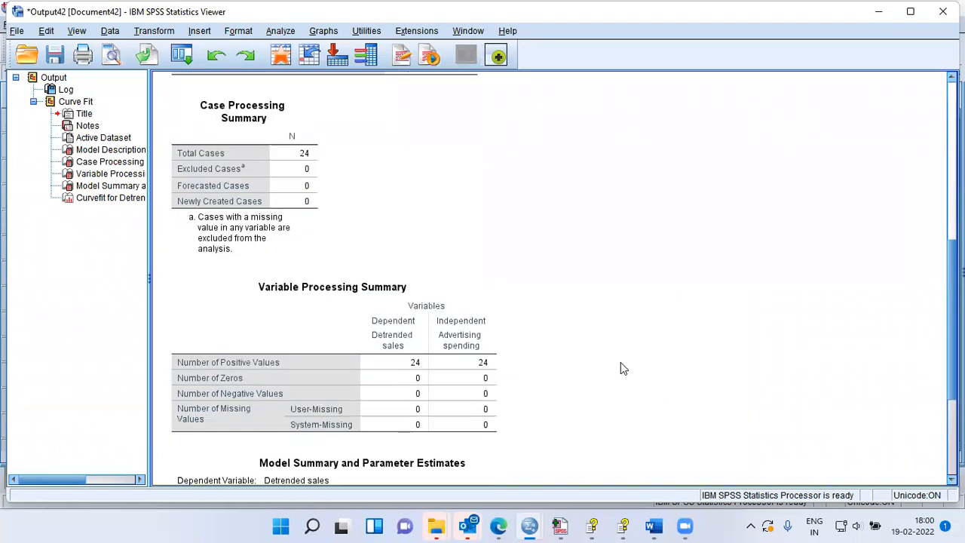
pyautogui.scroll(-5, 620, 362)
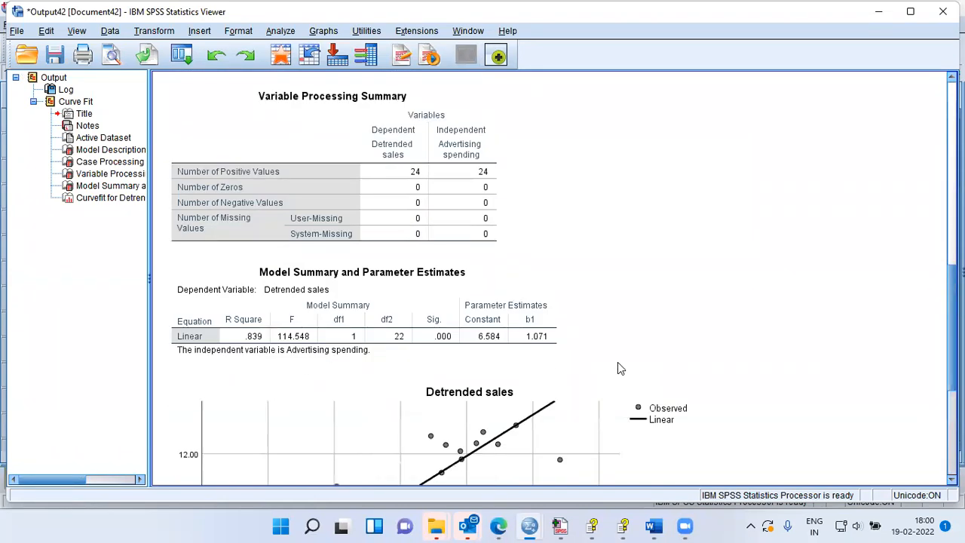
pyautogui.scroll(-7, 618, 368)
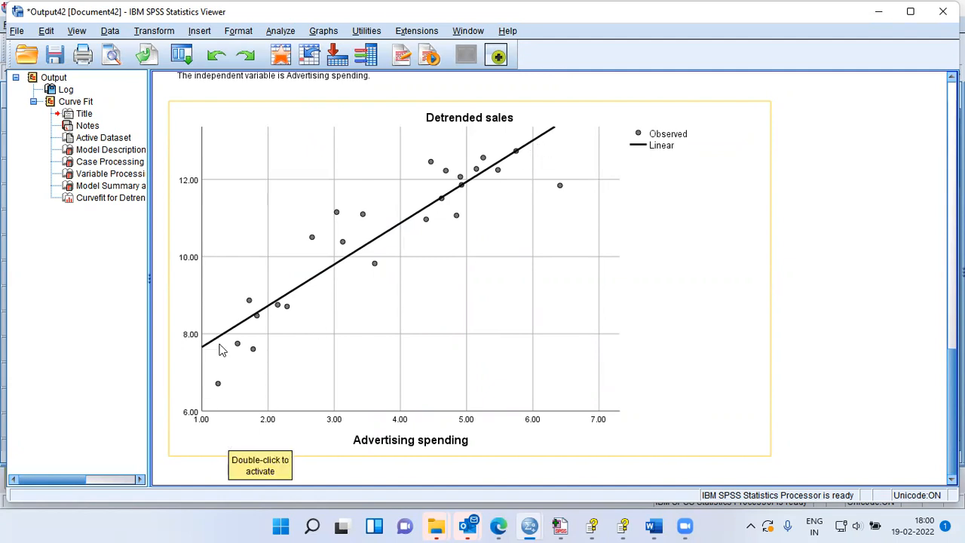
pyautogui.click(369, 211)
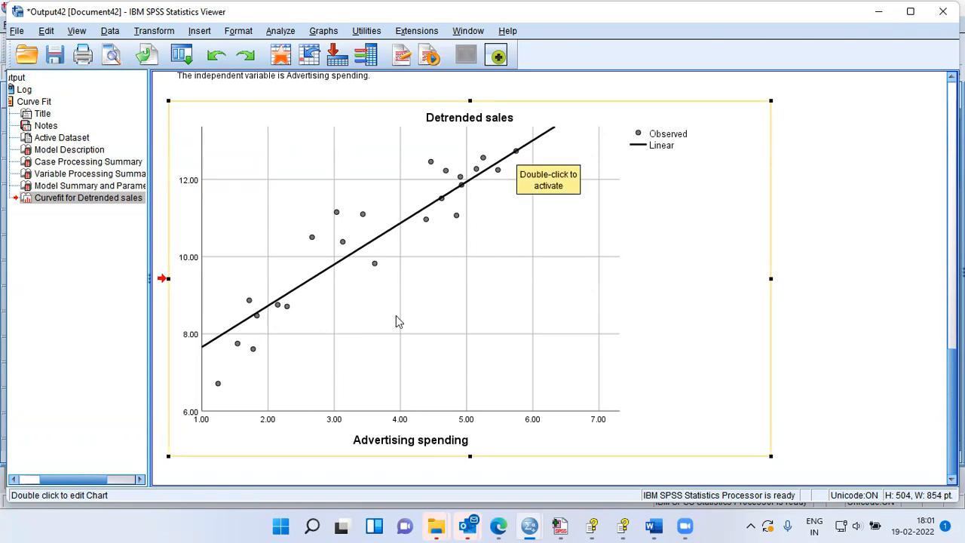
pyautogui.click(780, 302)
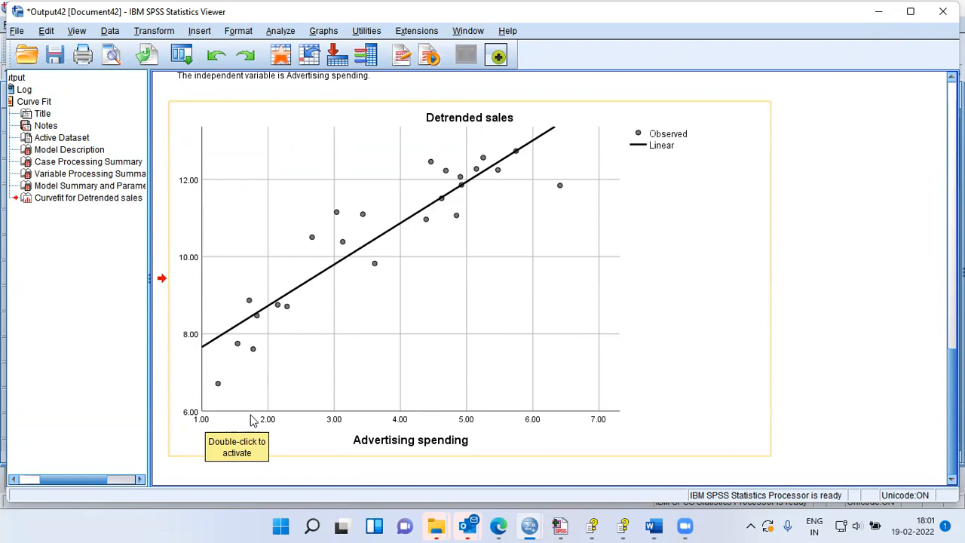
pyautogui.click(624, 428)
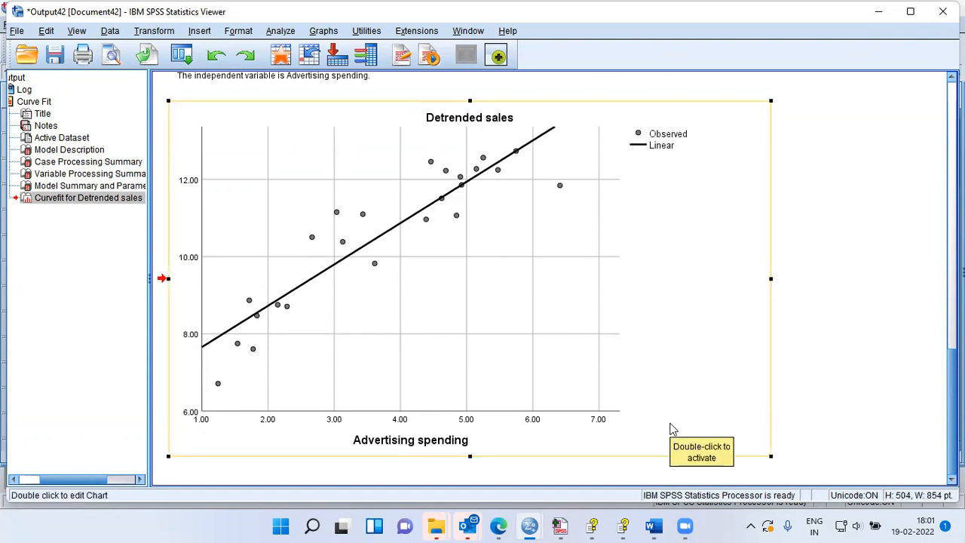
pyautogui.scroll(3, 259, 398)
pyautogui.scroll(-3, 338, 387)
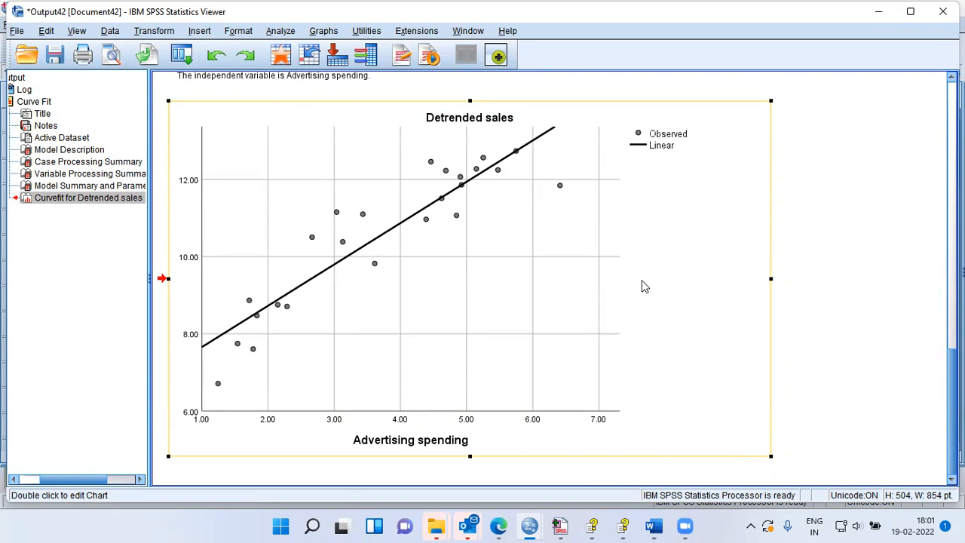
# - Examine the F value and significance of the linear model in the Model Summary and Parameter Estimates table
pyautogui.scroll(3, 642, 286)
pyautogui.click(455, 199)
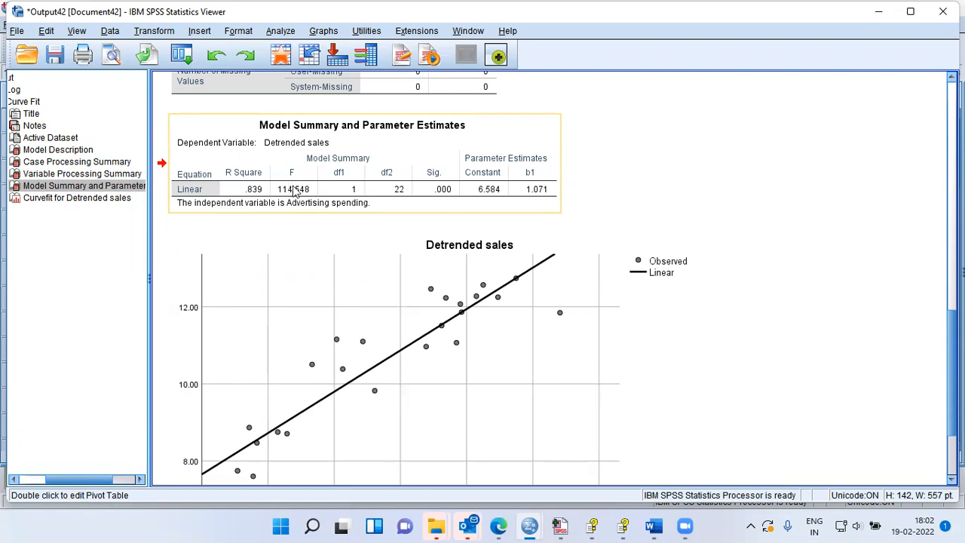
pyautogui.click(442, 199)
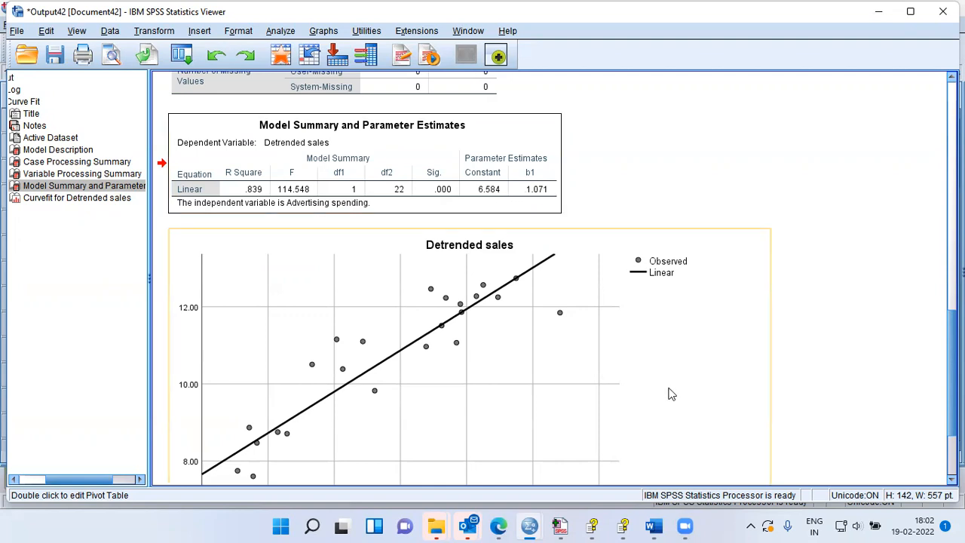
# - Switch to the Word document Linear Model vs Quadratic Model and highlight the dependent variable and the expected sales equation for reading
pyautogui.moveTo(661, 527)
pyautogui.click(666, 475)
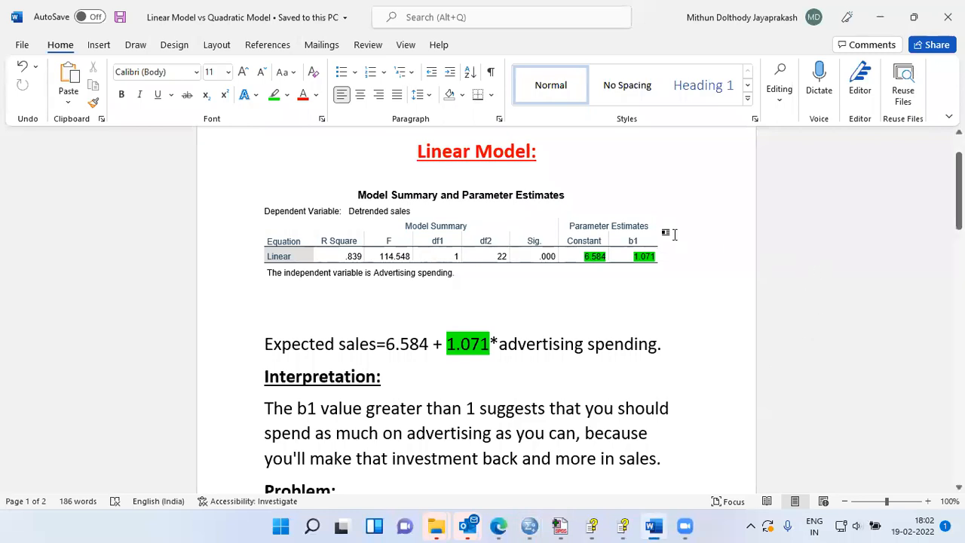
pyautogui.moveTo(339, 203); pyautogui.dragTo(377, 205)
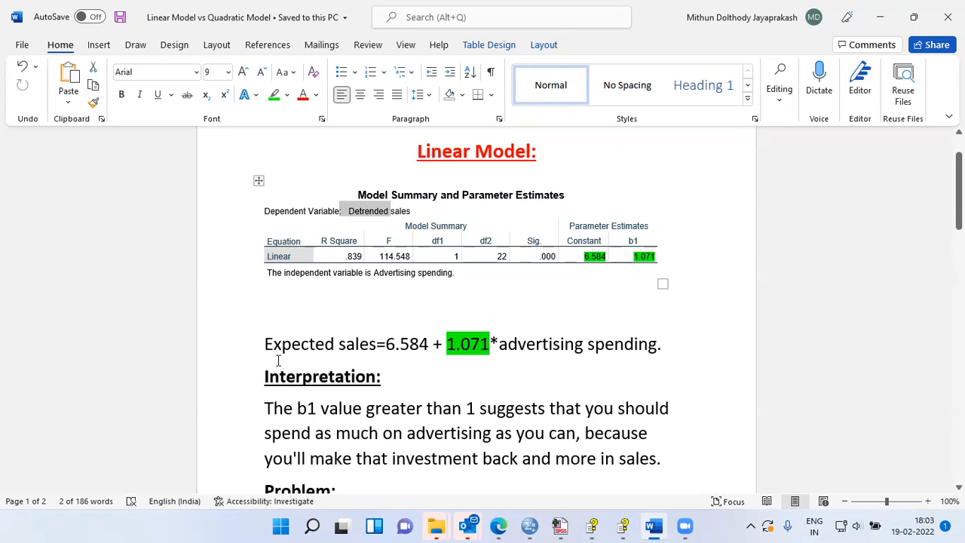
pyautogui.moveTo(265, 345); pyautogui.dragTo(661, 353)
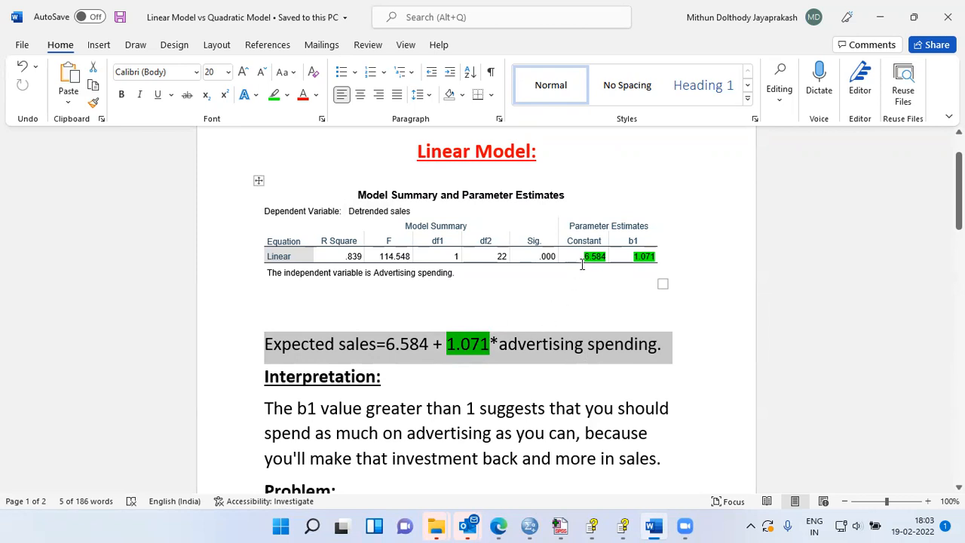
# - Read the expected sales equation, the b1 estimate in the table and the interpretation of a b1 value greater than 1 in the Linear Model section
pyautogui.click(423, 350)
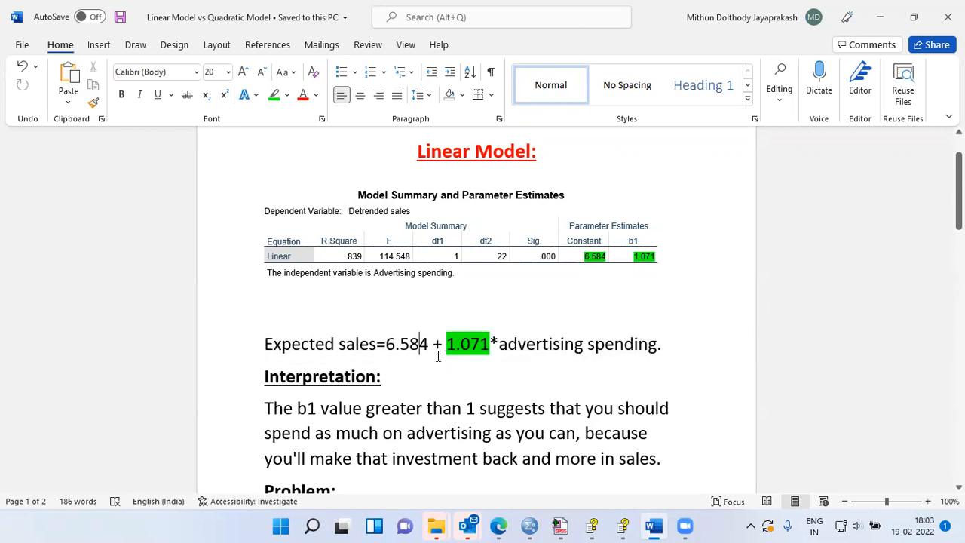
pyautogui.click(442, 348)
pyautogui.click(670, 345)
pyautogui.scroll(-1, 460, 383)
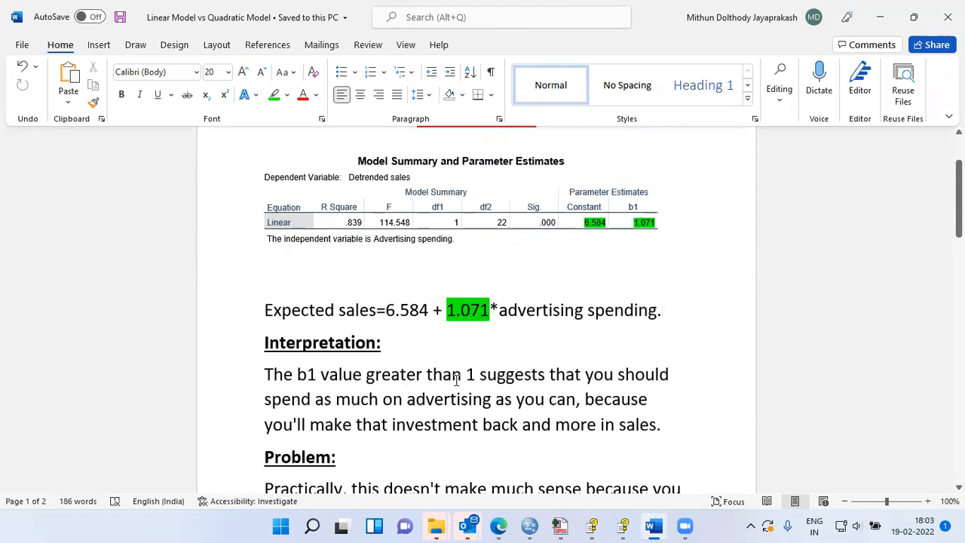
pyautogui.click(393, 345)
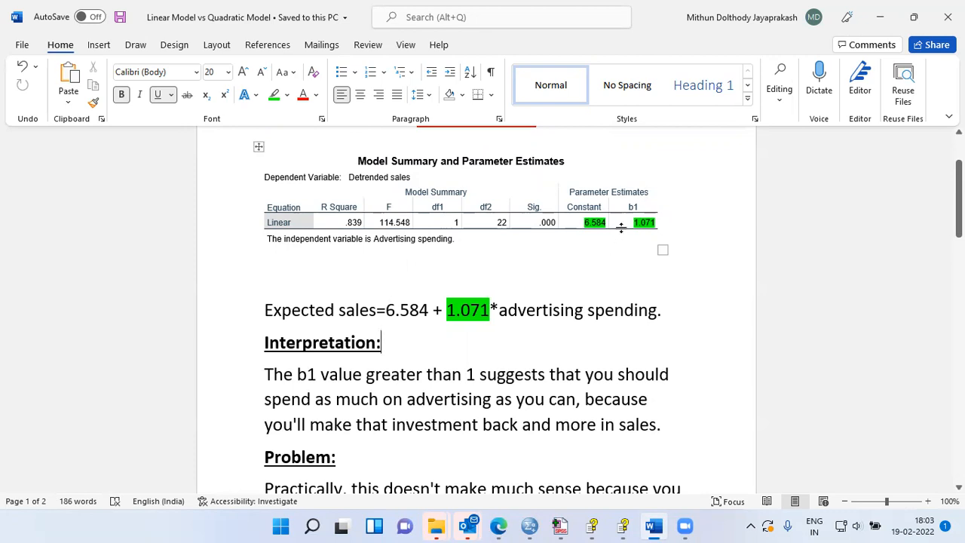
pyautogui.moveTo(641, 221); pyautogui.dragTo(663, 220)
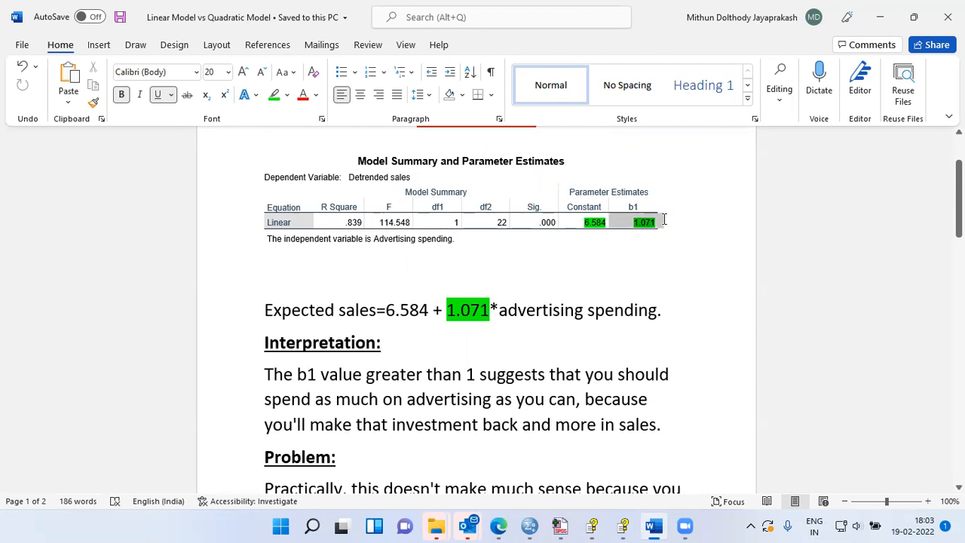
pyautogui.click(422, 421)
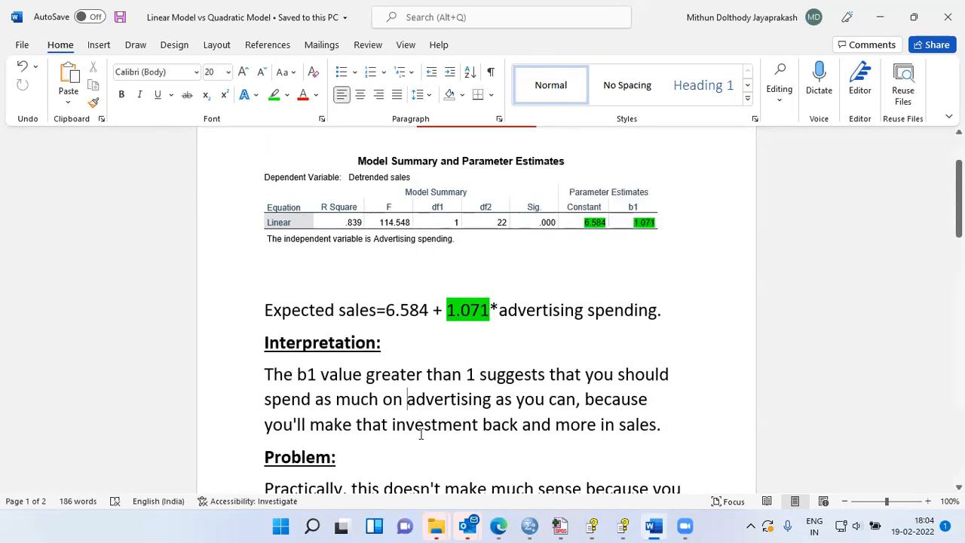
pyautogui.scroll(-1, 424, 438)
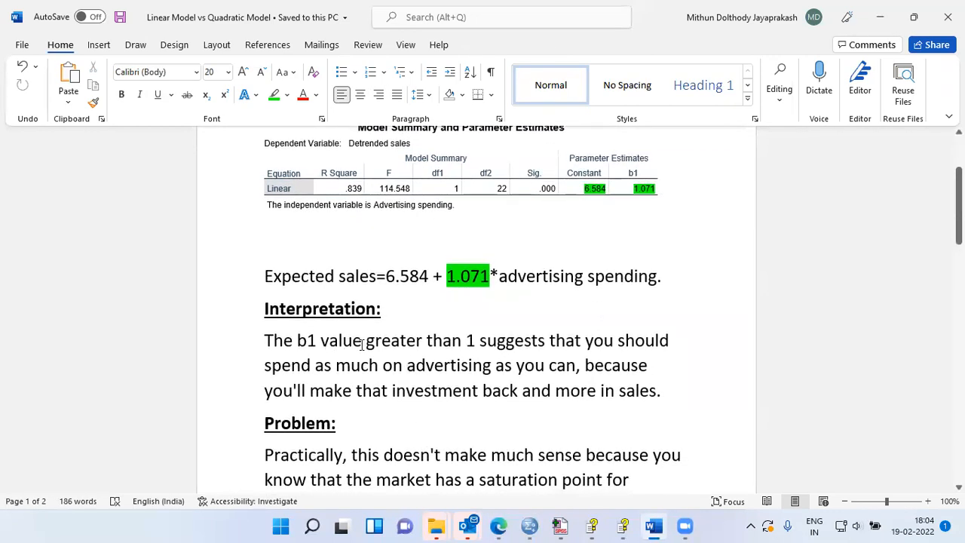
pyautogui.moveTo(366, 345); pyautogui.dragTo(476, 343)
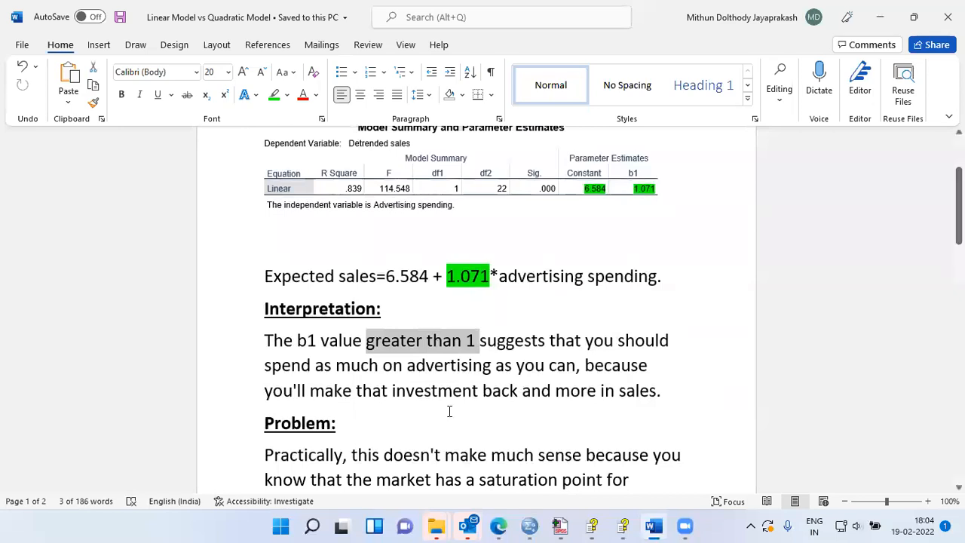
# - Highlight the words "saturation point" in green in the paragraph under the Problem heading
pyautogui.scroll(-1, 449, 411)
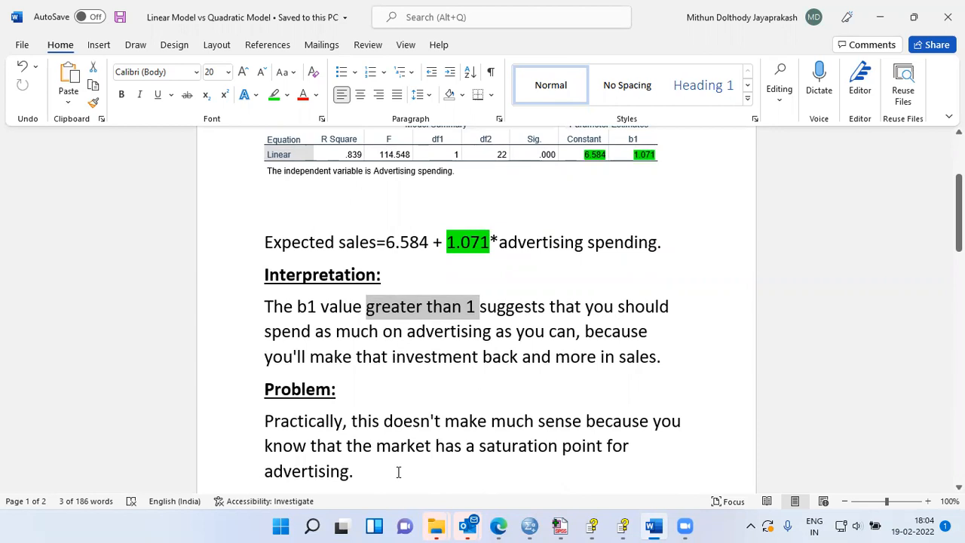
pyautogui.scroll(-1, 398, 472)
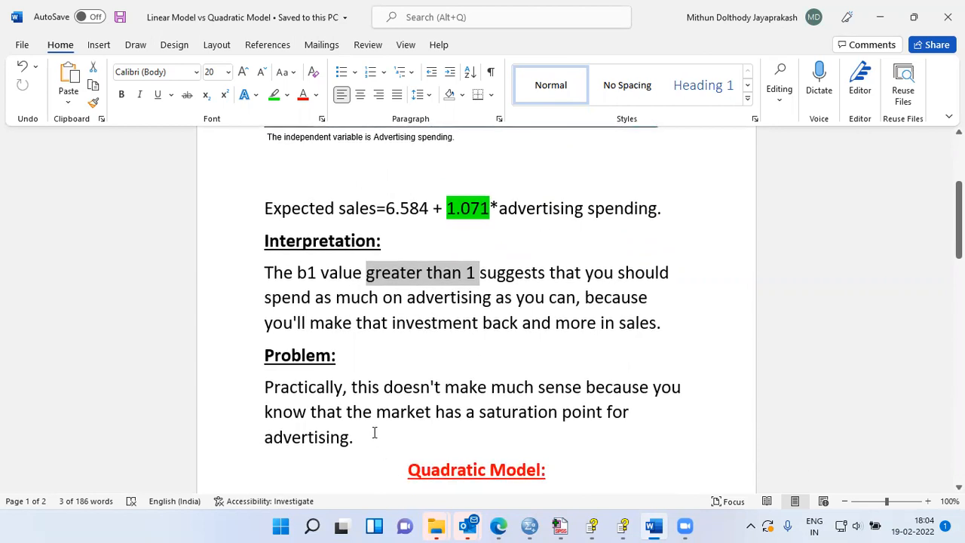
pyautogui.scroll(1, 374, 434)
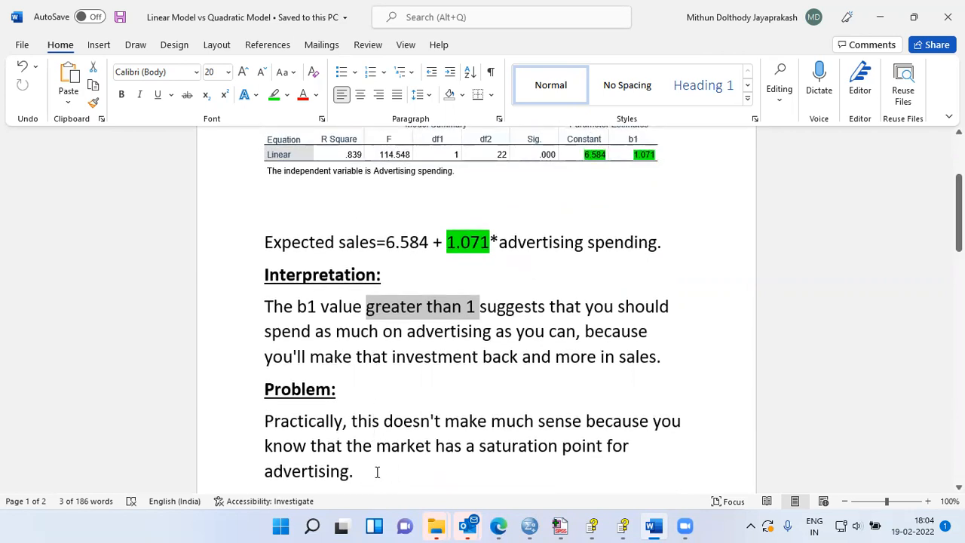
pyautogui.moveTo(479, 445); pyautogui.dragTo(600, 446)
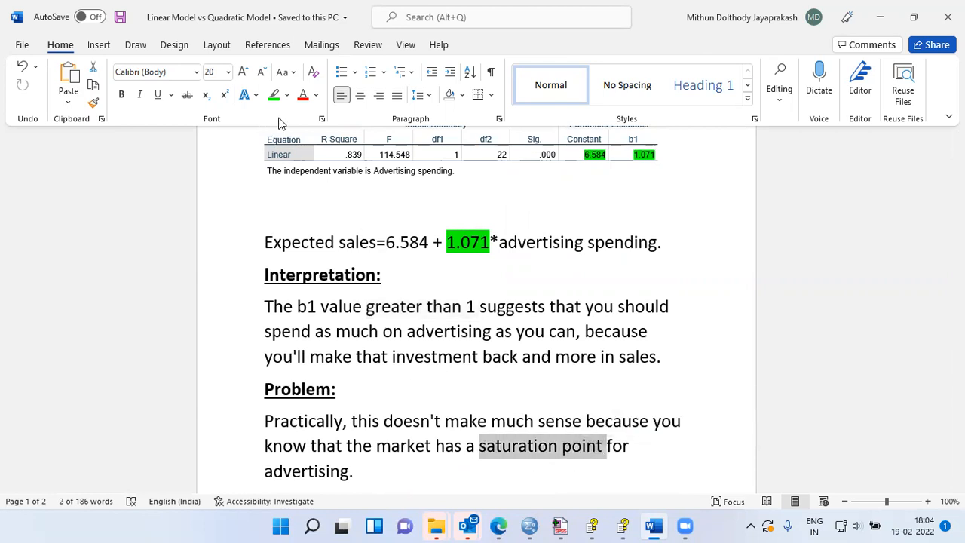
pyautogui.click(274, 94)
pyautogui.click(423, 283)
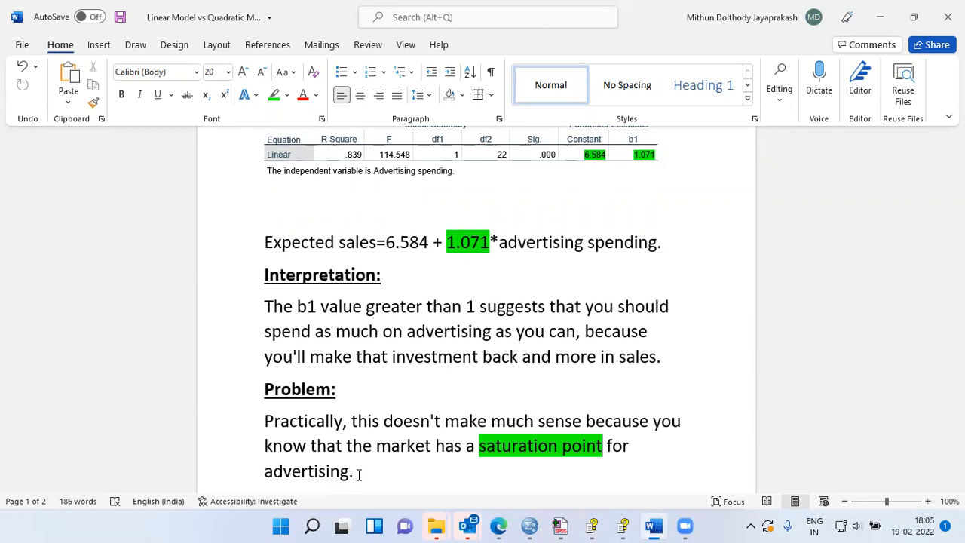
# - Switch to the SPSS Statistics Viewer output and examine the linear fit in the Detrended sales chart
pyautogui.moveTo(559, 526)
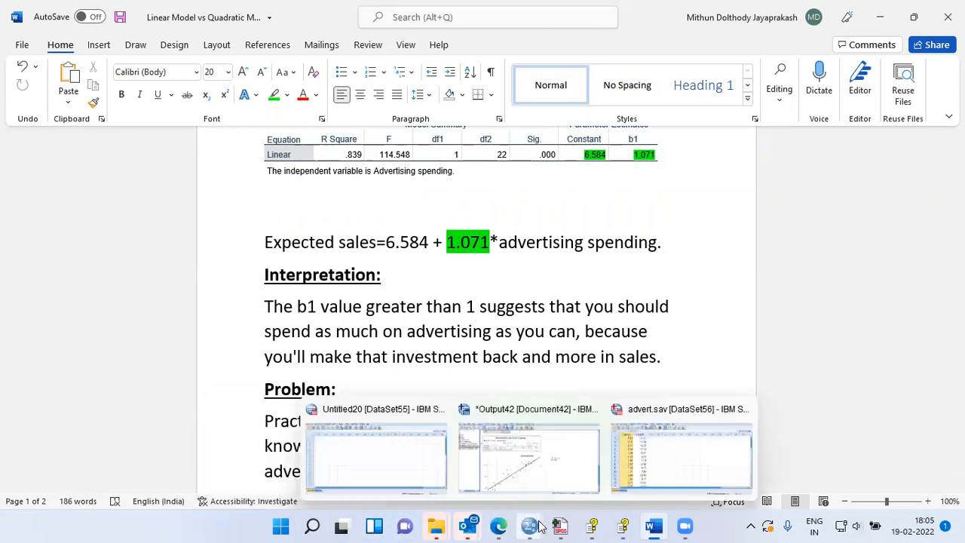
pyautogui.click(546, 477)
pyautogui.scroll(-3, 561, 383)
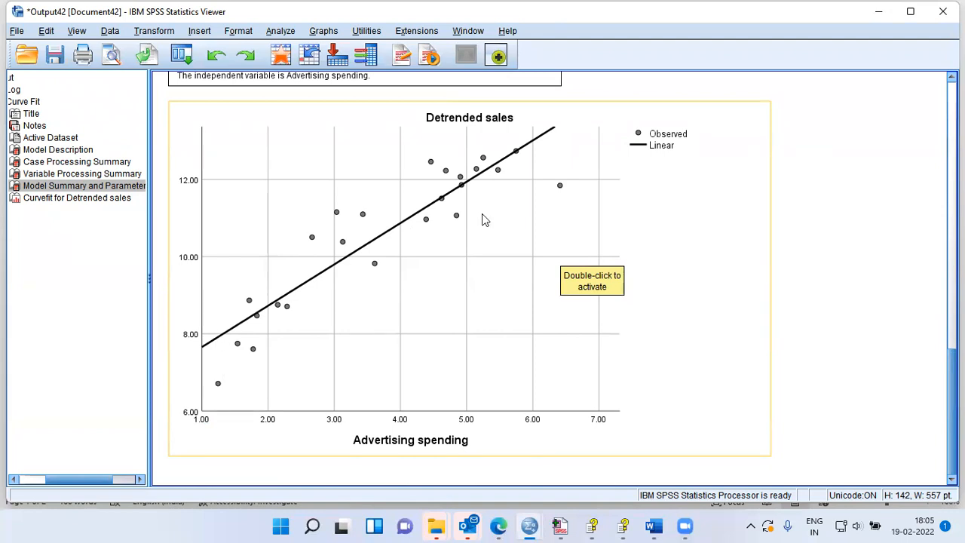
pyautogui.click(469, 233)
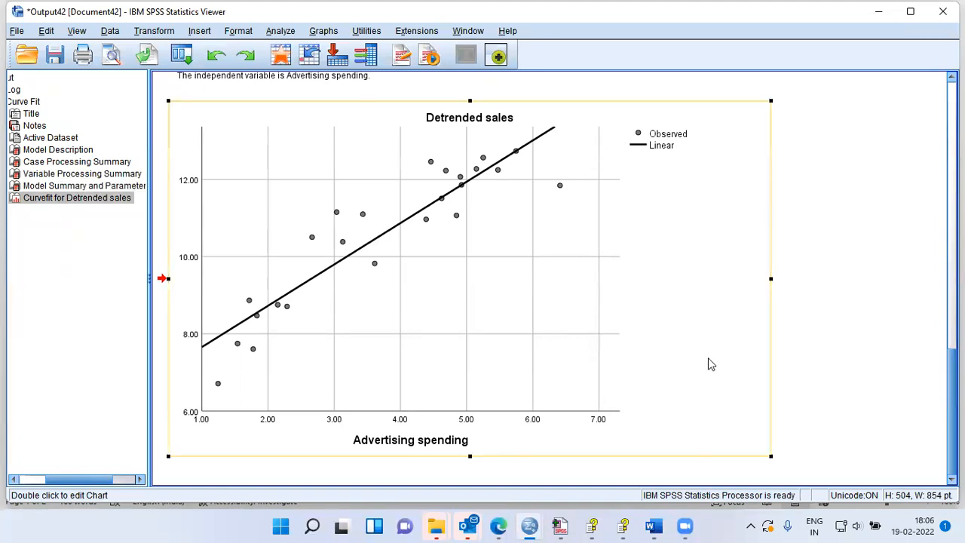
# - Run a Curve Estimation on advert.sav with only the Quadratic model, keeping Detrended sales as dependent and Advertising spending as independent variable
pyautogui.moveTo(530, 526)
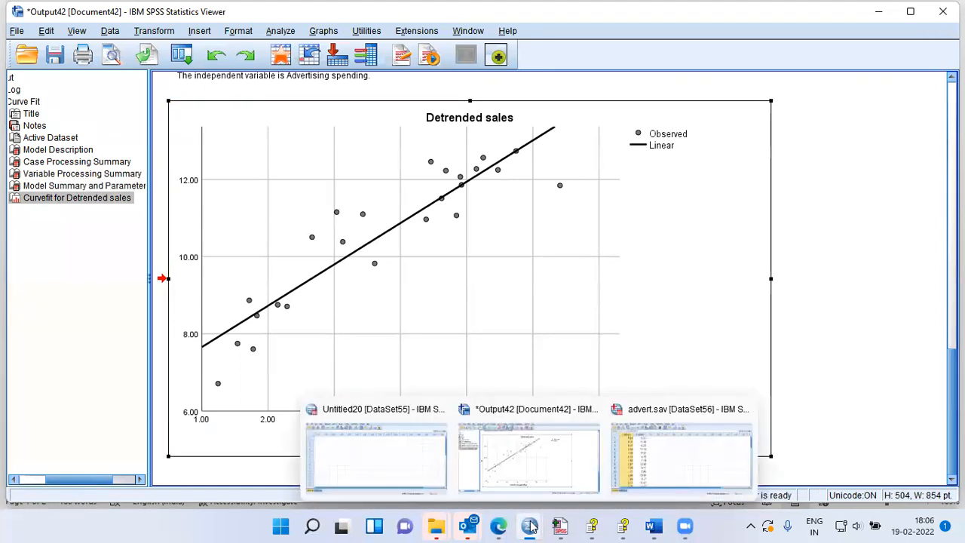
pyautogui.click(681, 475)
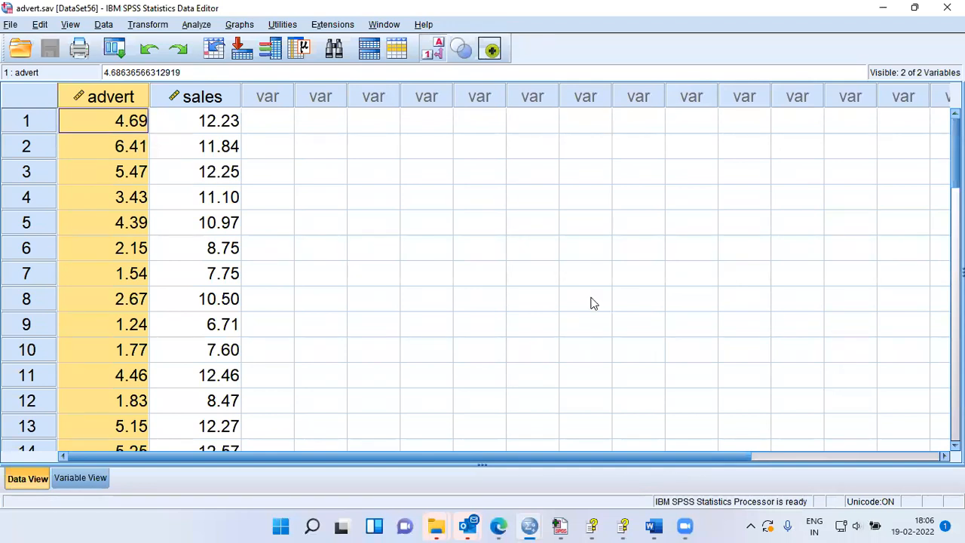
pyautogui.click(202, 109)
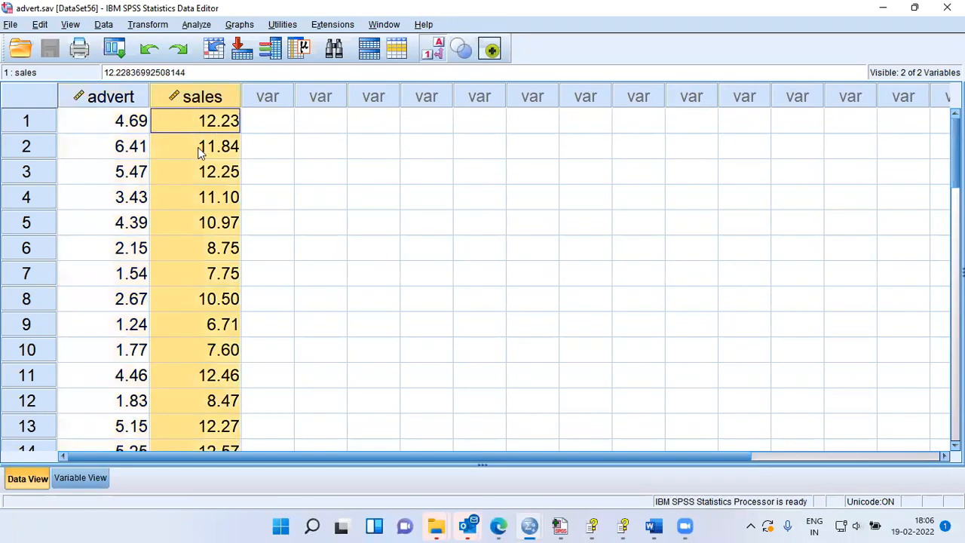
pyautogui.click(197, 25)
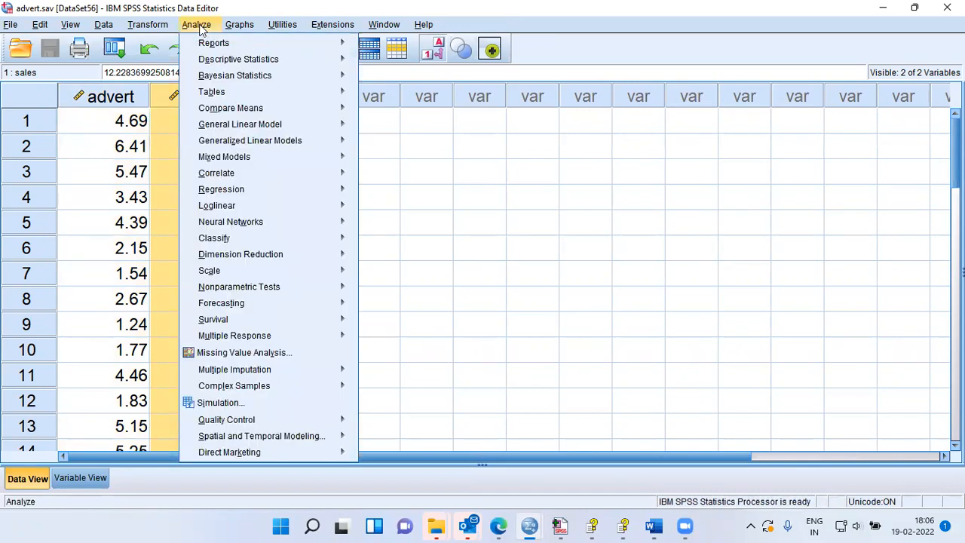
pyautogui.moveTo(236, 193)
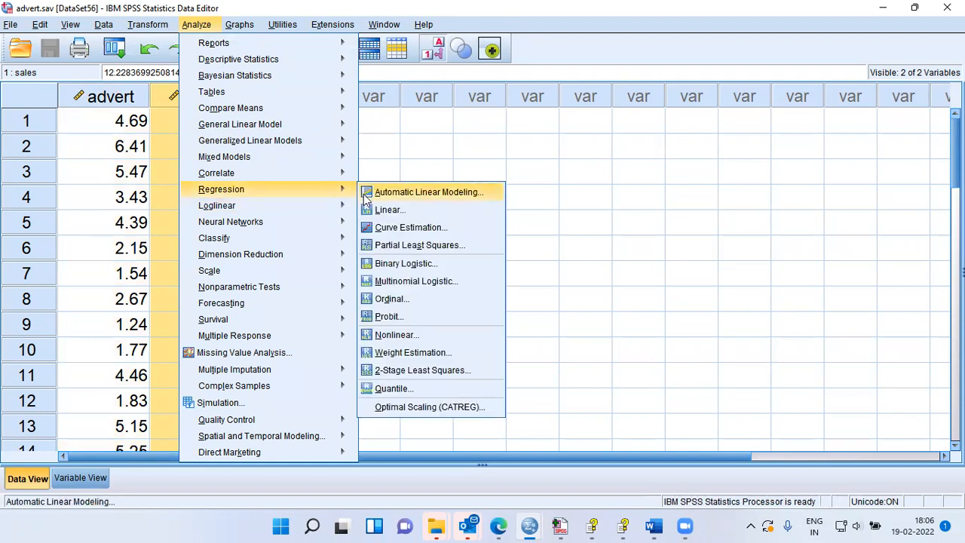
pyautogui.click(441, 235)
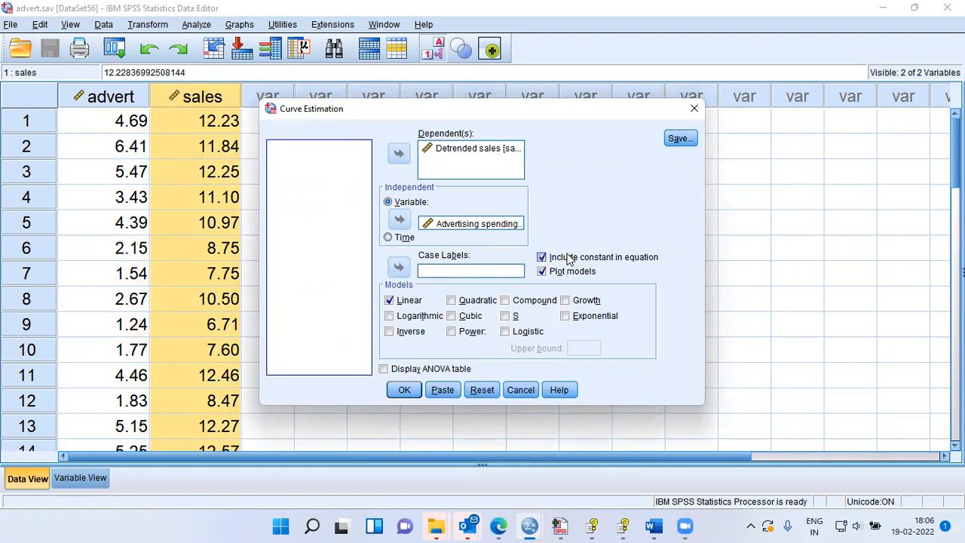
pyautogui.click(390, 300)
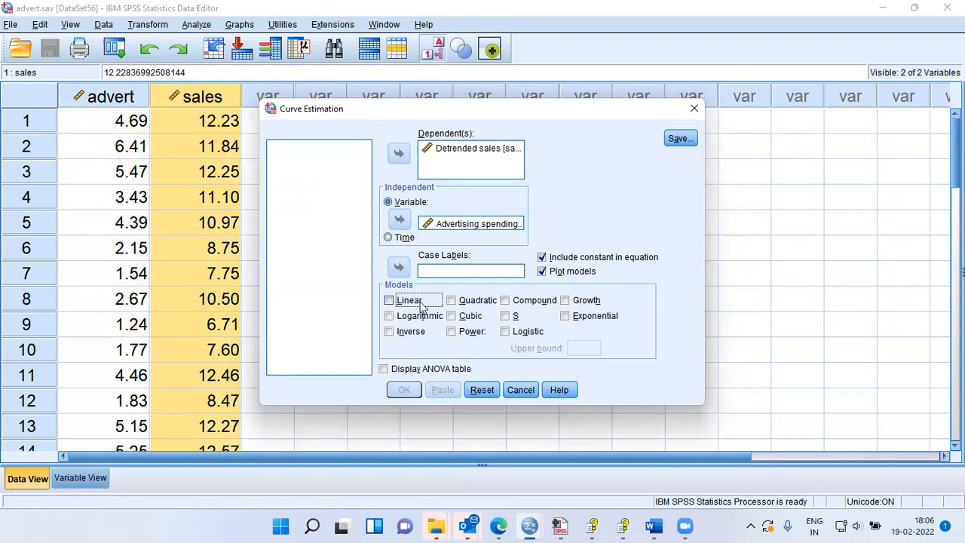
pyautogui.click(452, 301)
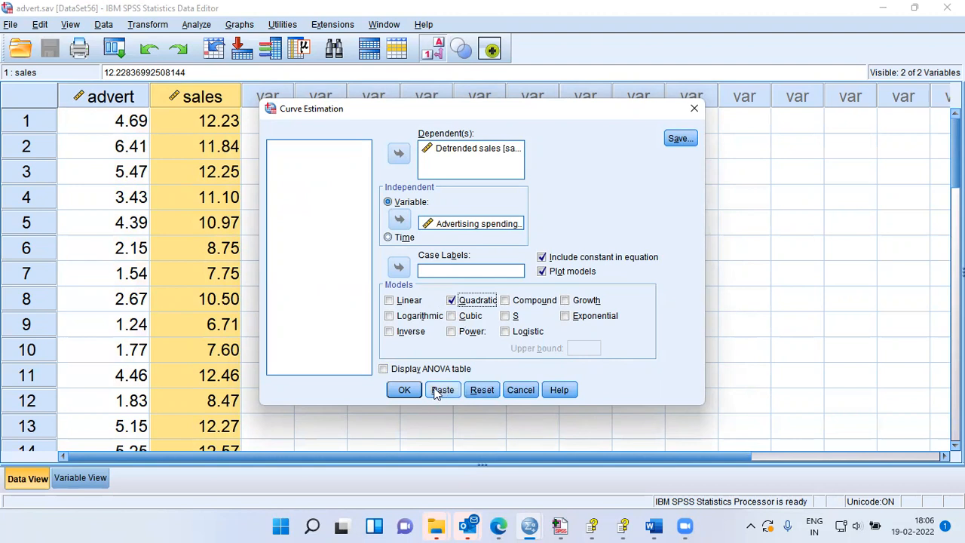
pyautogui.click(406, 392)
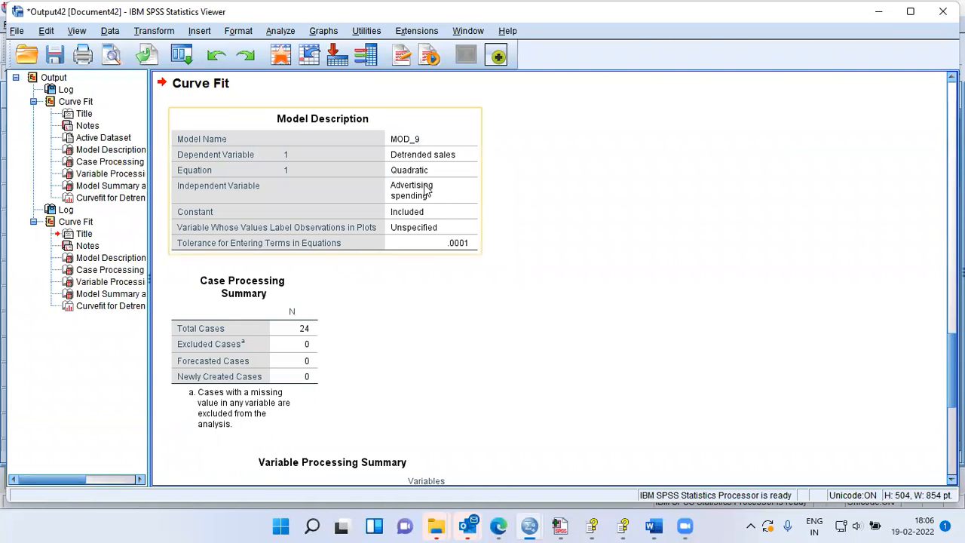
# - Go through the new Curve Fit output and examine the quadratic curve in its Detrended sales chart
pyautogui.scroll(-10, 561, 348)
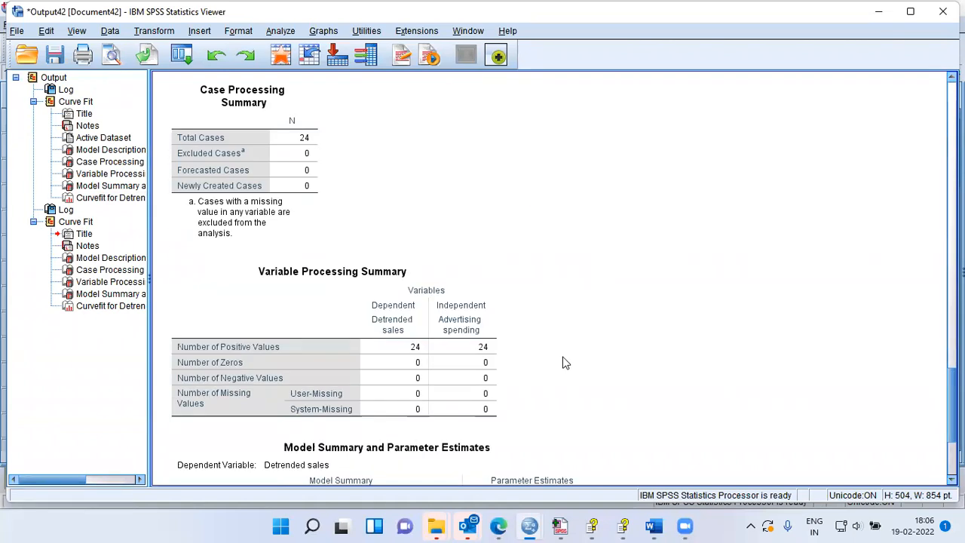
pyautogui.scroll(-2, 565, 364)
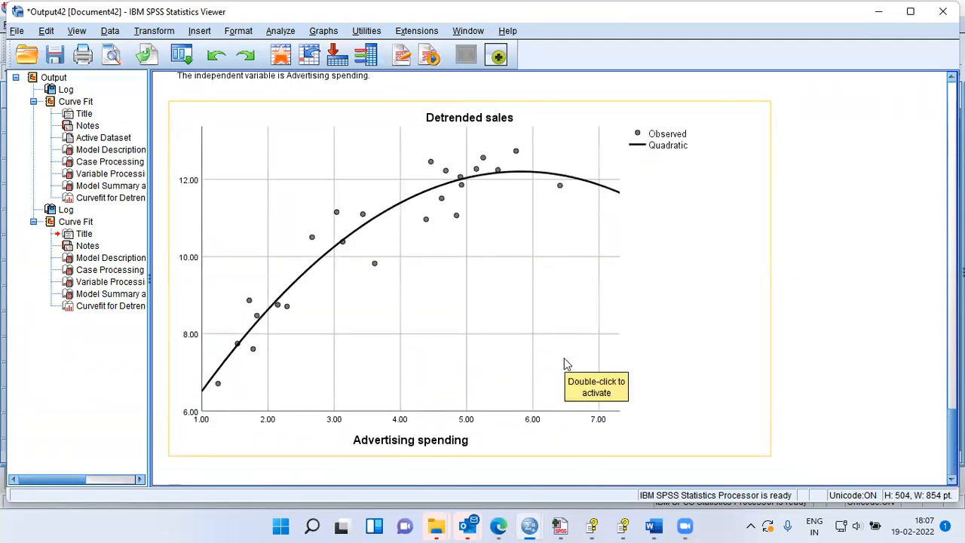
pyautogui.click(471, 402)
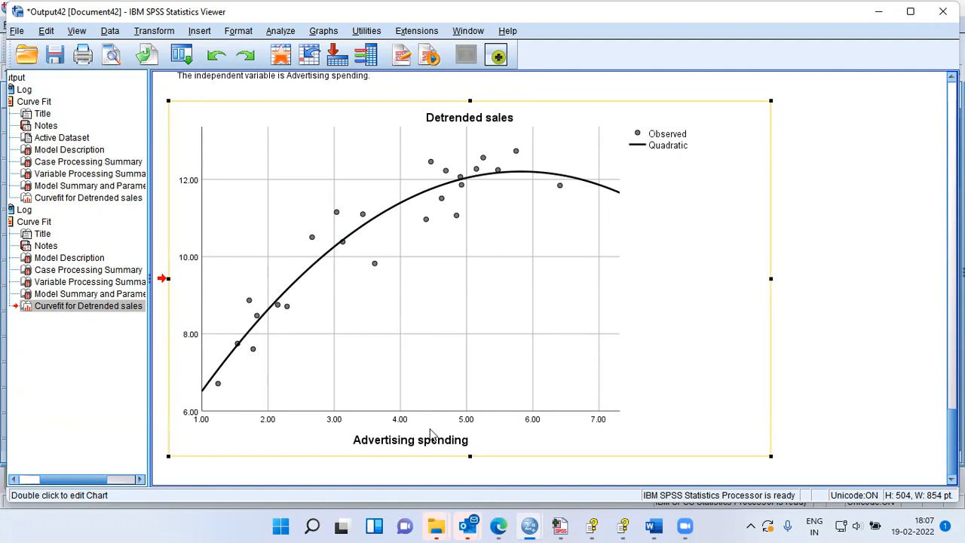
# - Compare the linear Detrended sales chart with the quadratic one, examining how the quadratic curve follows the observed points as advertising spending rises
pyautogui.click(59, 199)
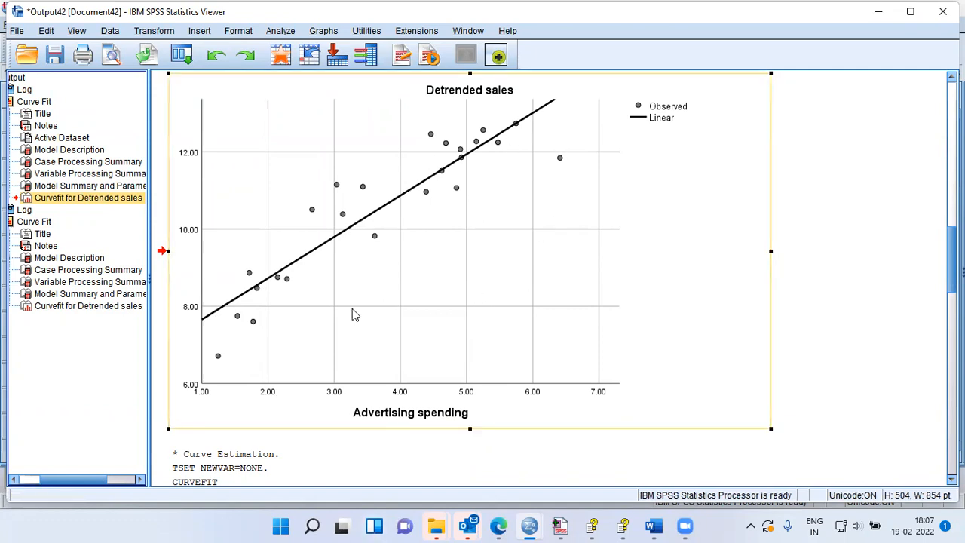
pyautogui.click(78, 306)
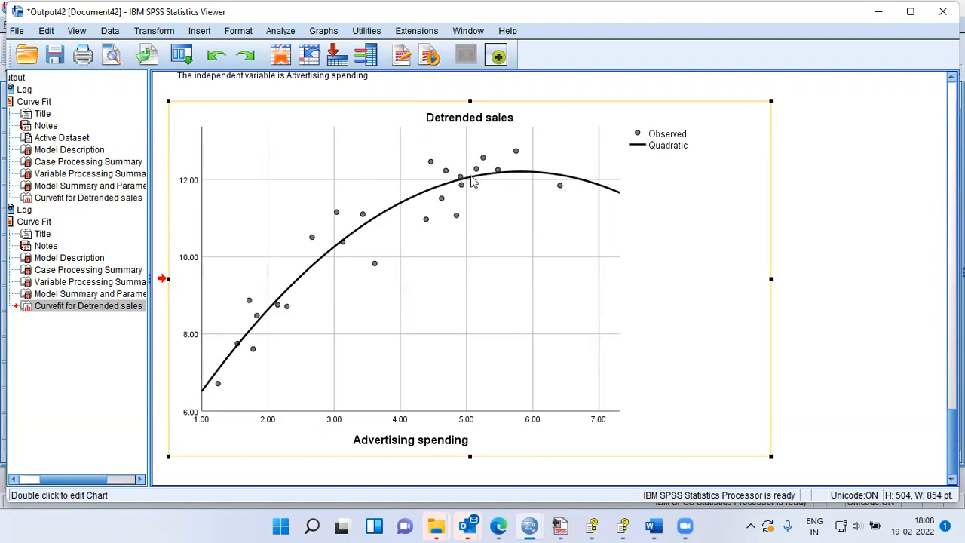
pyautogui.click(473, 178)
pyautogui.click(852, 280)
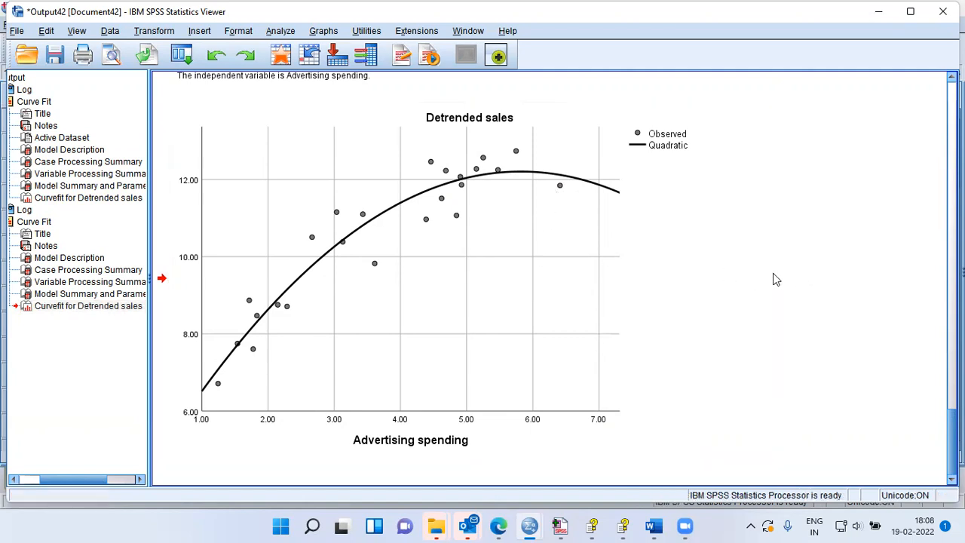
pyautogui.click(572, 197)
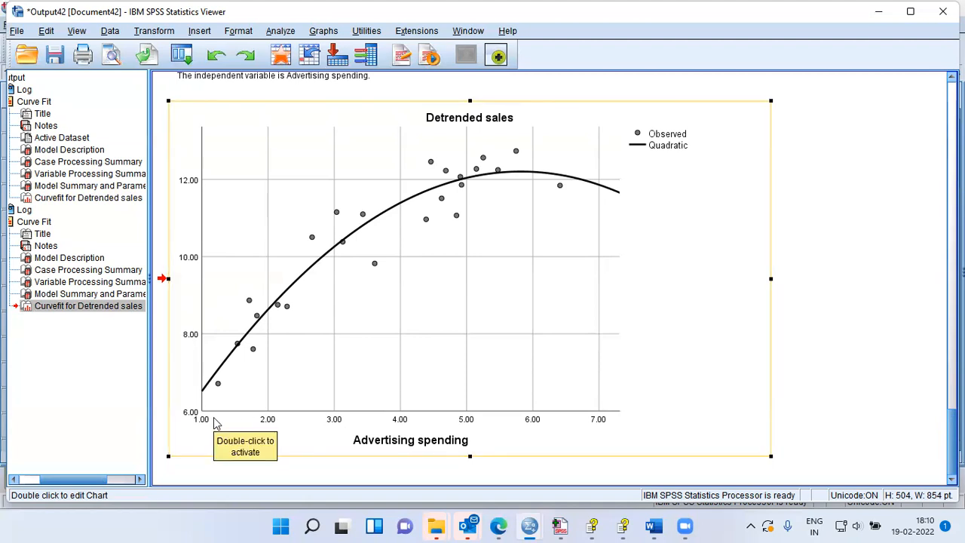
pyautogui.click(263, 417)
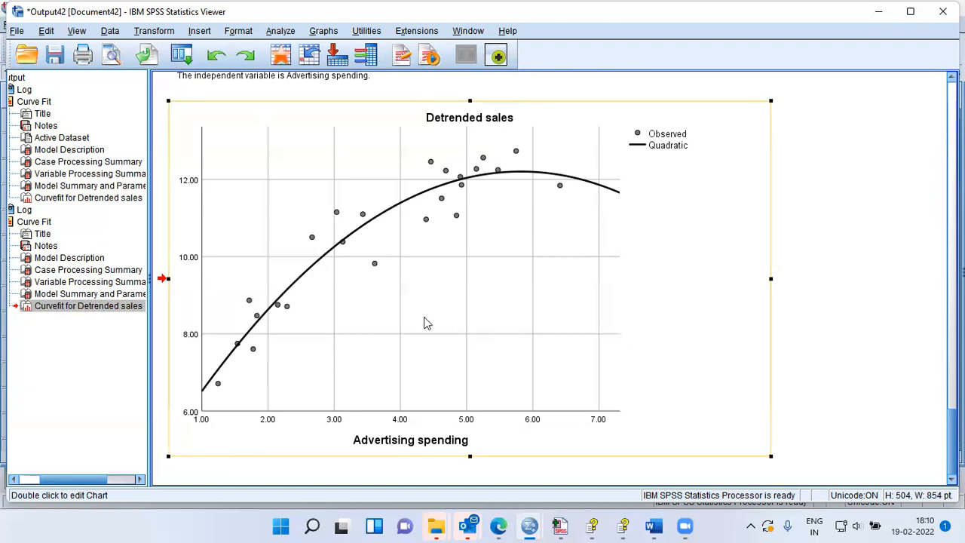
# - Show the linear fit chart again, check its upper end, and return to the quadratic fit chart
pyautogui.moveTo(436, 526)
pyautogui.click(85, 198)
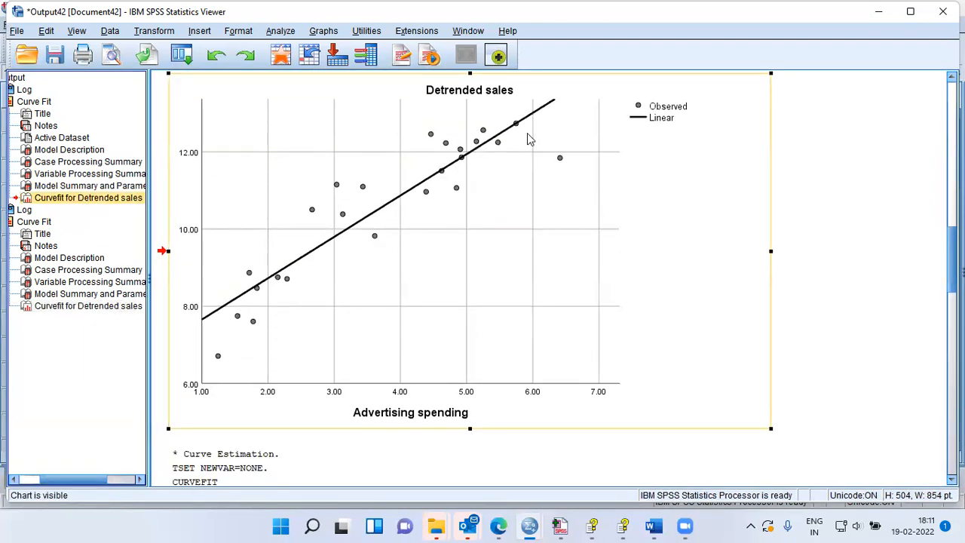
pyautogui.click(490, 159)
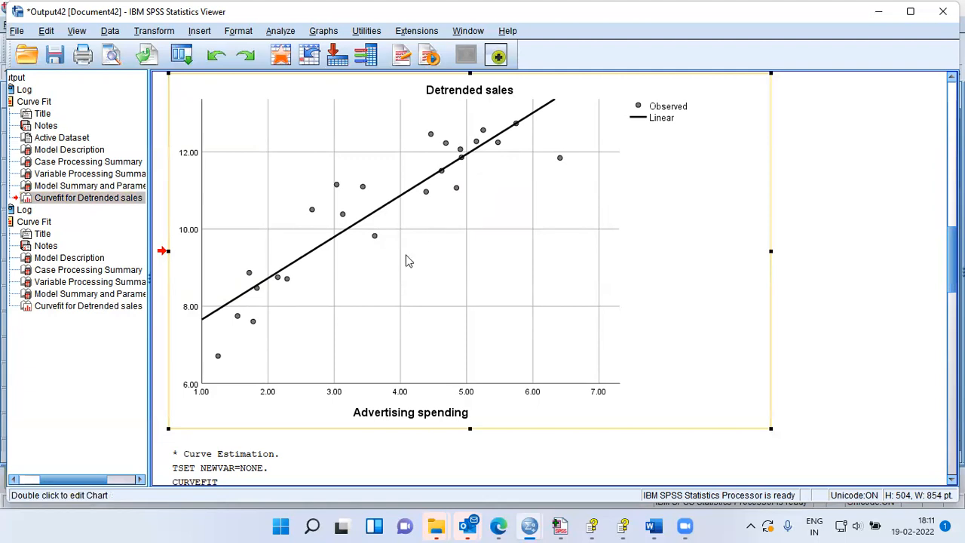
pyautogui.click(113, 306)
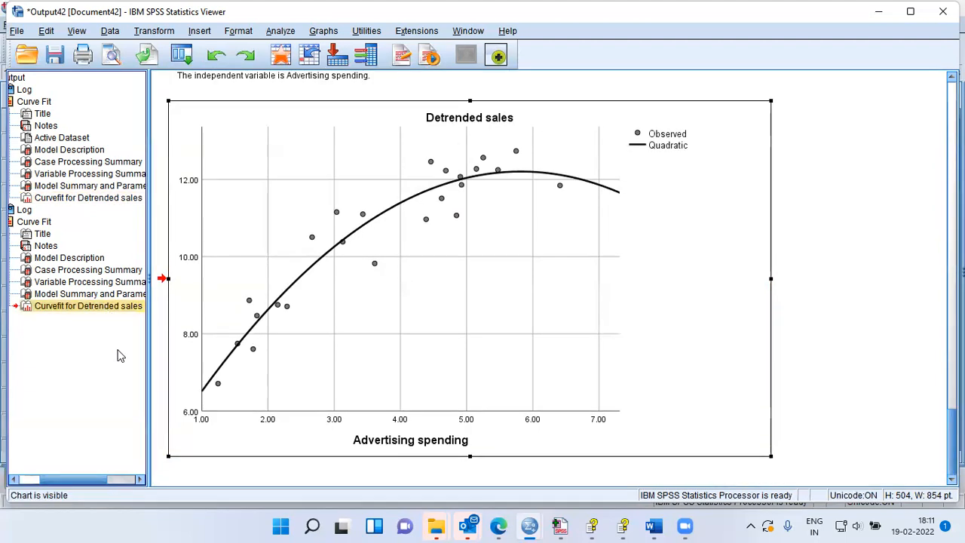
# - Compare the R Square values in the quadratic and linear Model Summary and Parameter Estimates tables
pyautogui.scroll(3, 440, 306)
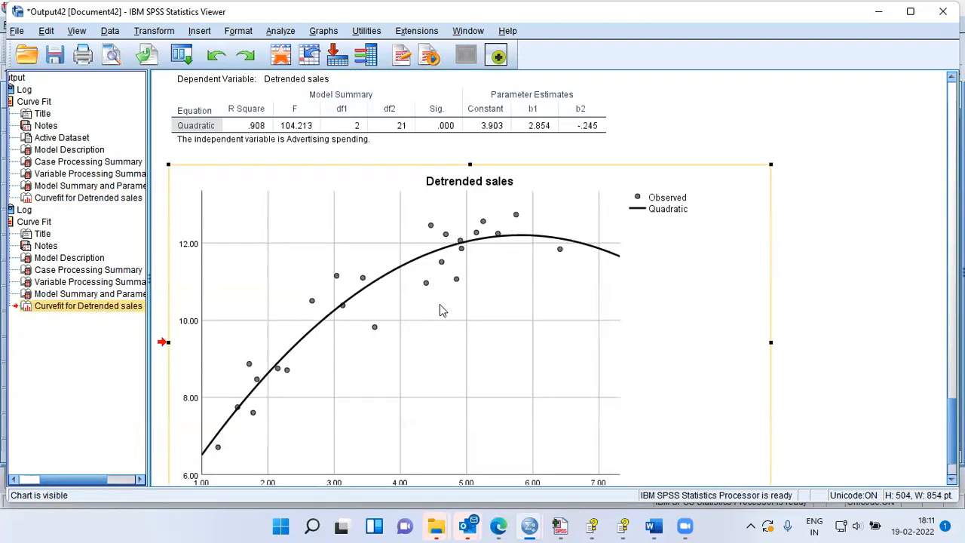
pyautogui.click(441, 207)
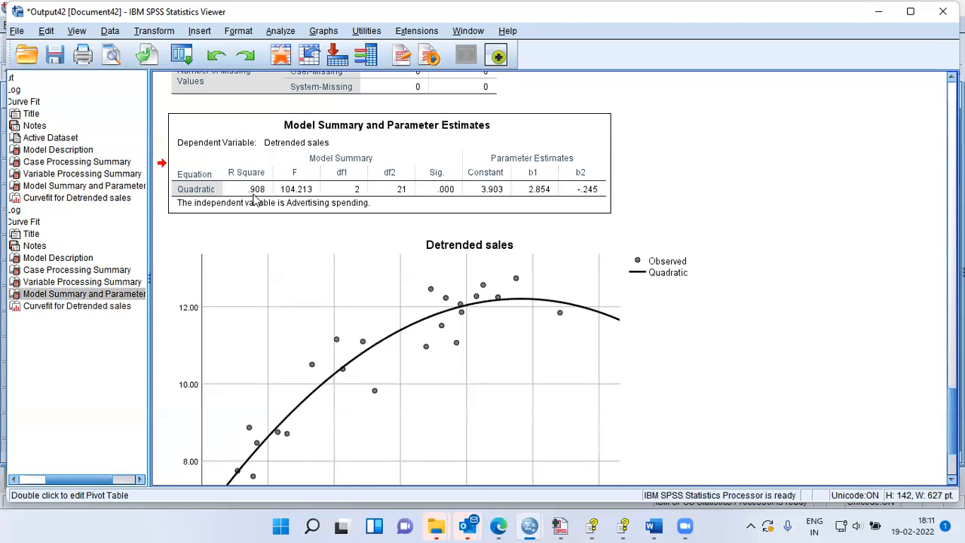
pyautogui.click(76, 198)
pyautogui.scroll(3, 192, 257)
pyautogui.click(225, 163)
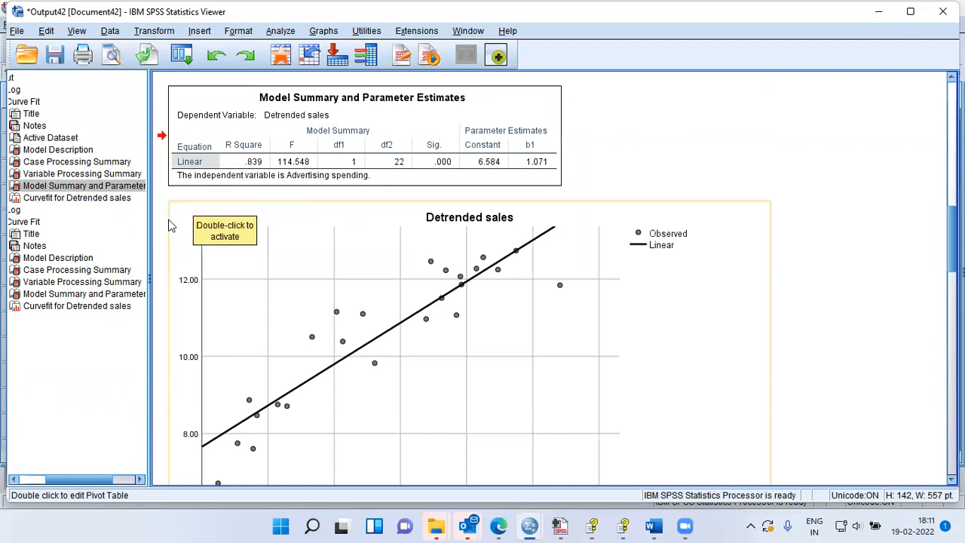
pyautogui.click(103, 308)
pyautogui.scroll(5, 225, 260)
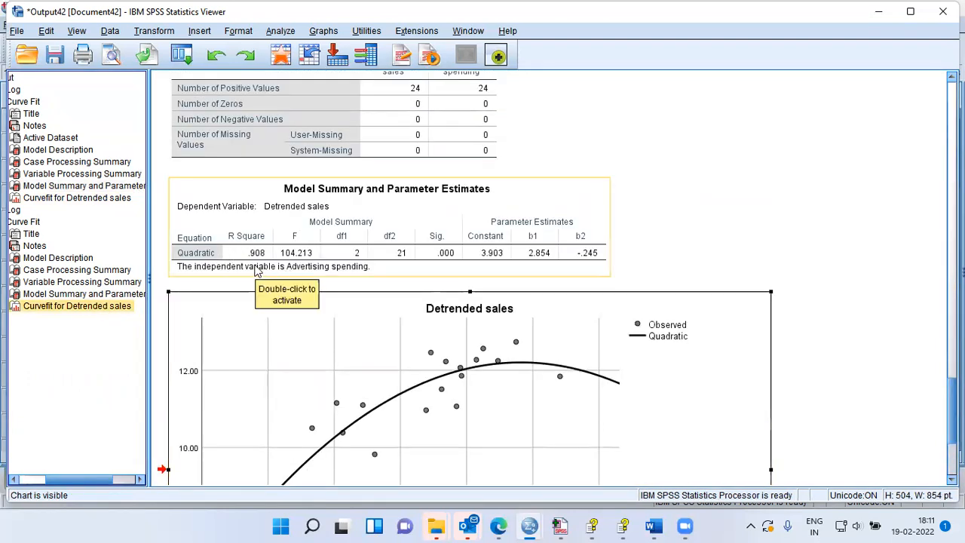
# - Examine the R Square, significance, b1 and b2 values in the quadratic Model Summary and Parameter Estimates table
pyautogui.click(256, 270)
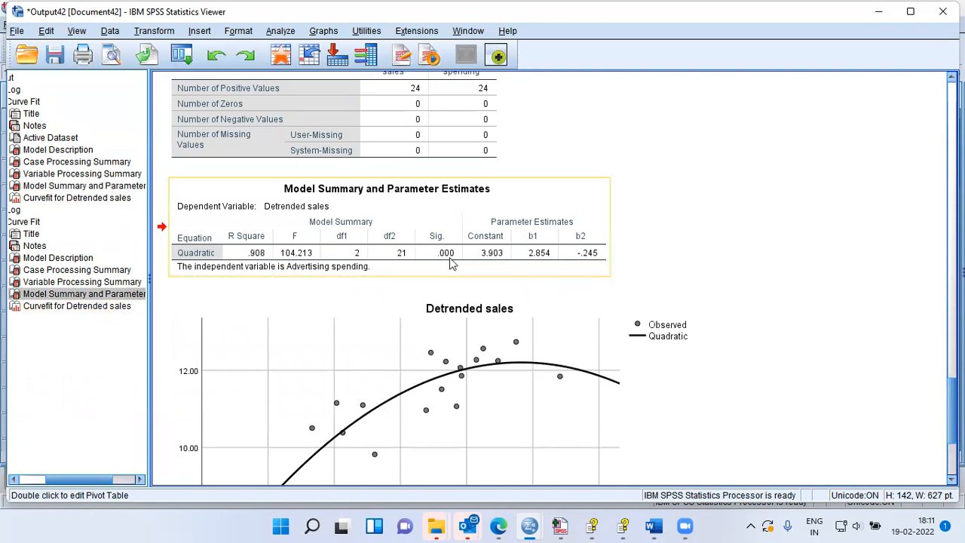
pyautogui.click(451, 262)
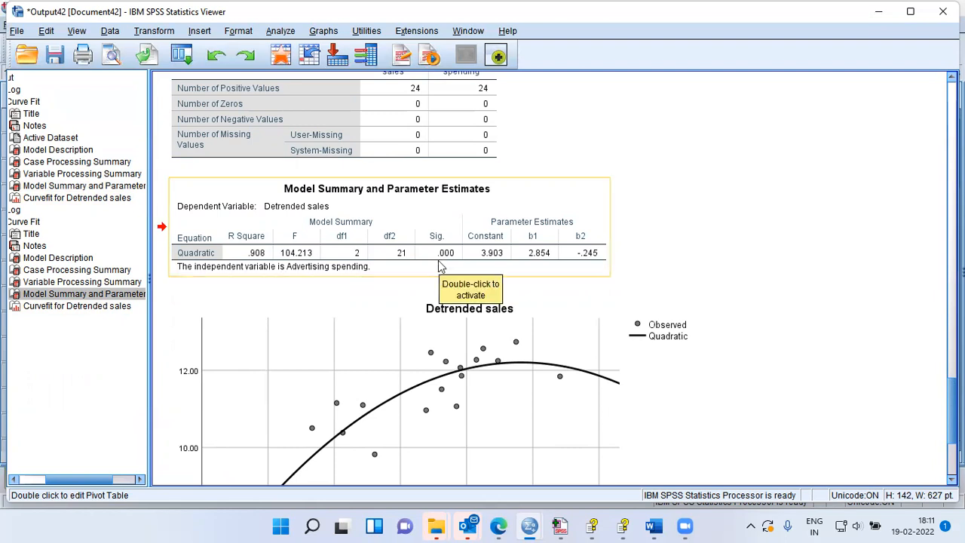
pyautogui.click(441, 265)
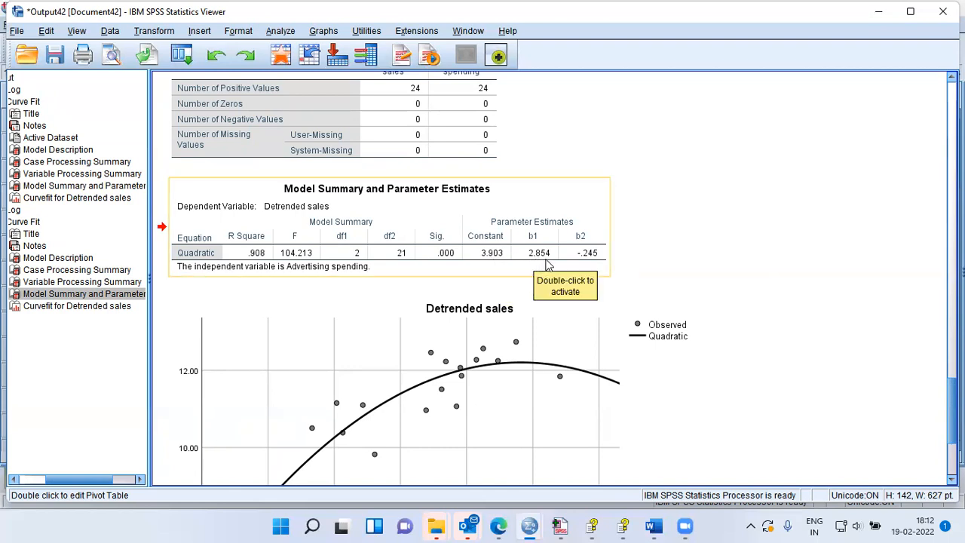
pyautogui.click(592, 264)
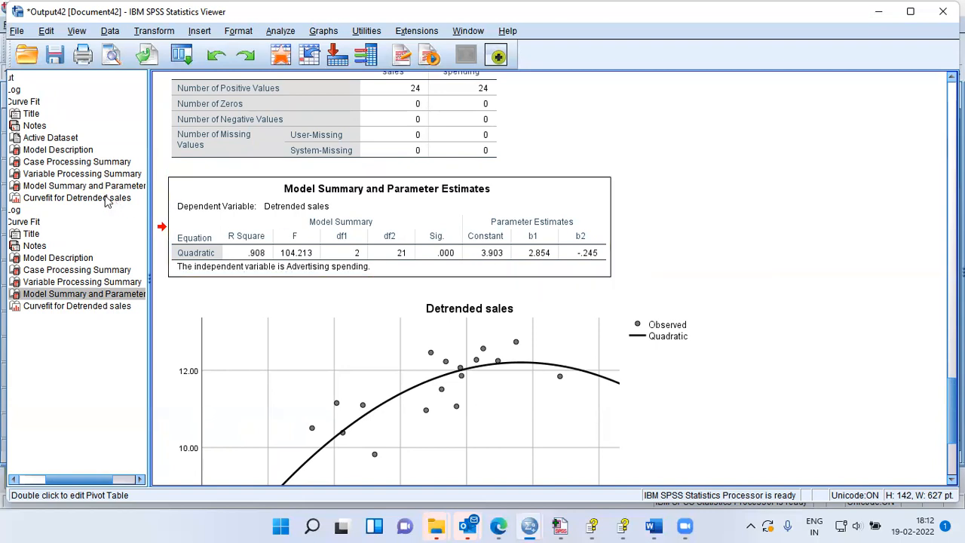
# - Check the linear model's constant and b1 estimates against the quadratic model's constant, b1 and b2
pyautogui.click(106, 185)
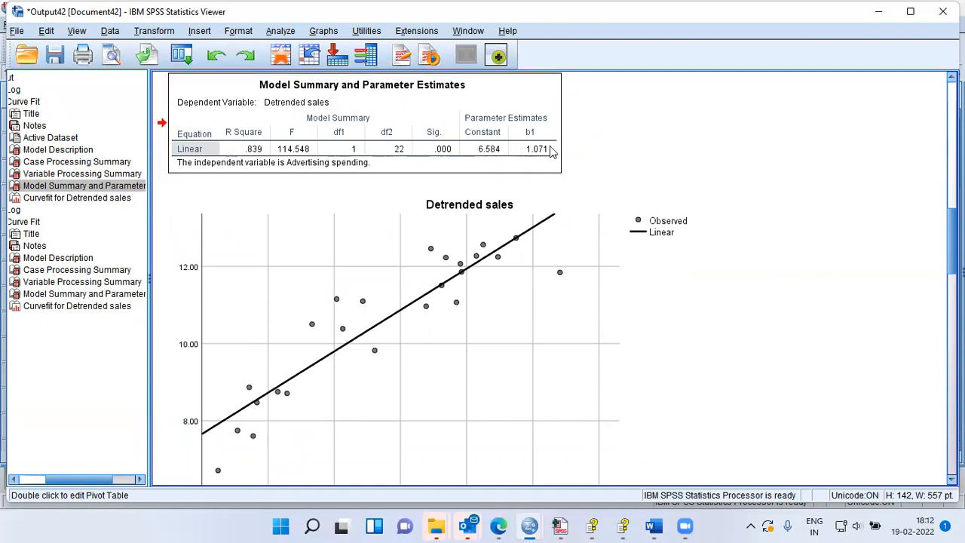
pyautogui.click(114, 309)
pyautogui.scroll(3, 463, 291)
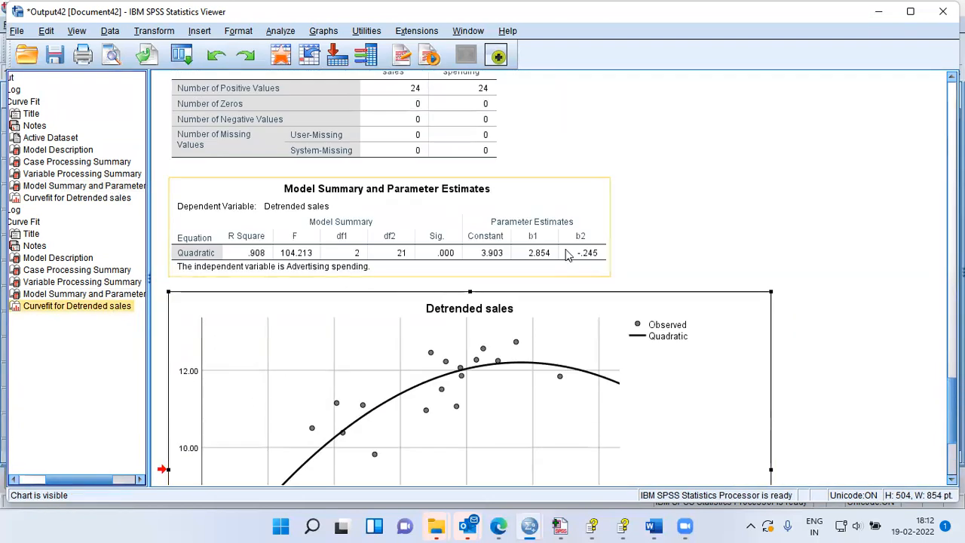
pyautogui.click(492, 260)
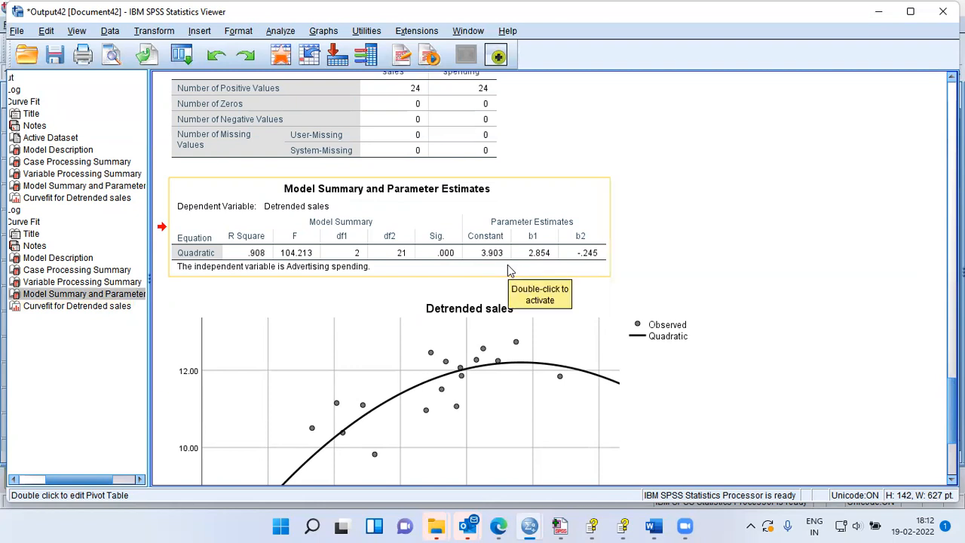
# - Switch to the Linear Model vs Quadratic Model document in Word and match the quadratic expected sales equation with its parameter estimates
pyautogui.moveTo(656, 526)
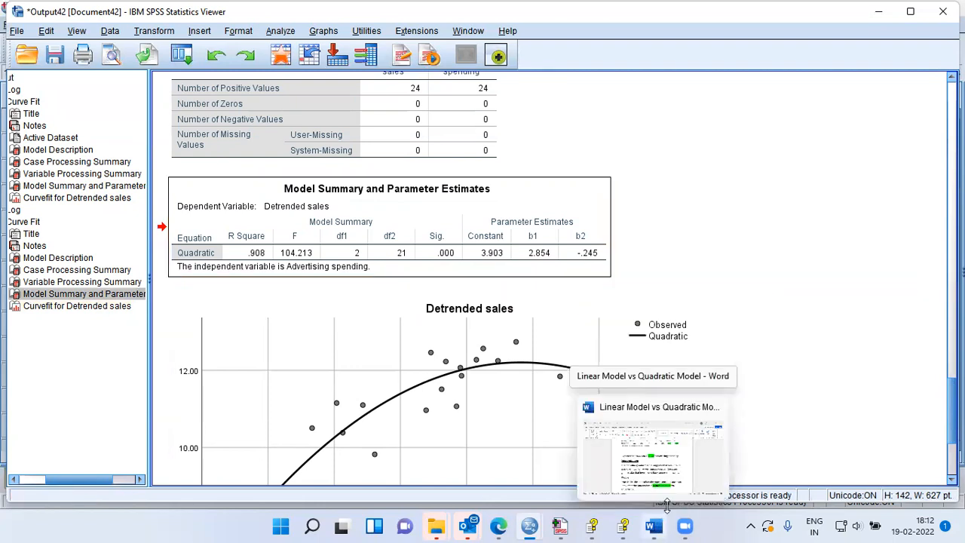
pyautogui.click(671, 483)
pyautogui.scroll(-5, 601, 375)
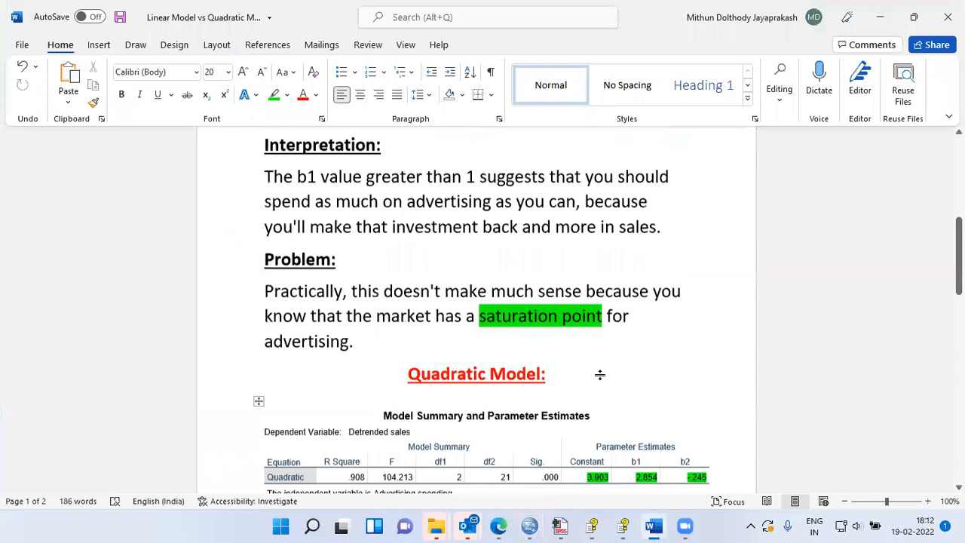
pyautogui.scroll(-1, 590, 387)
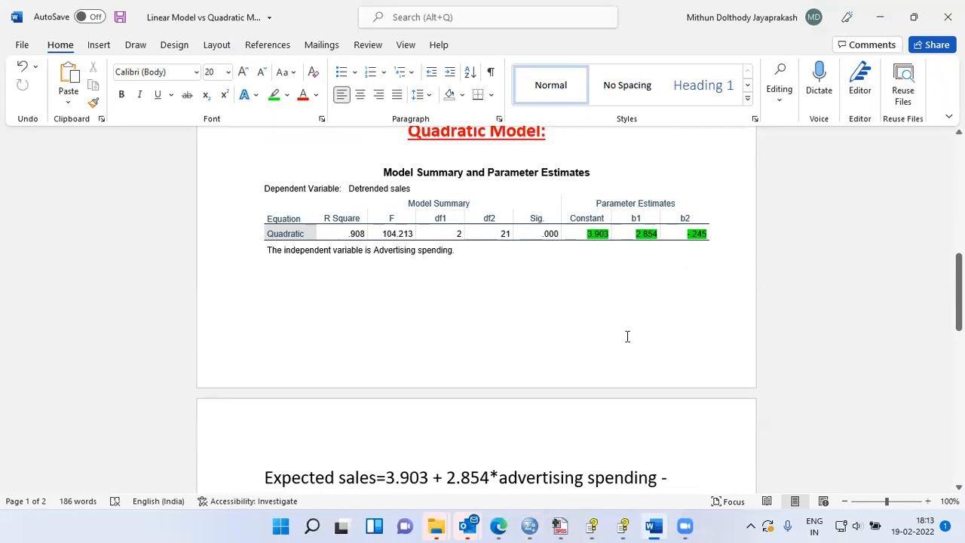
pyautogui.scroll(-1, 627, 337)
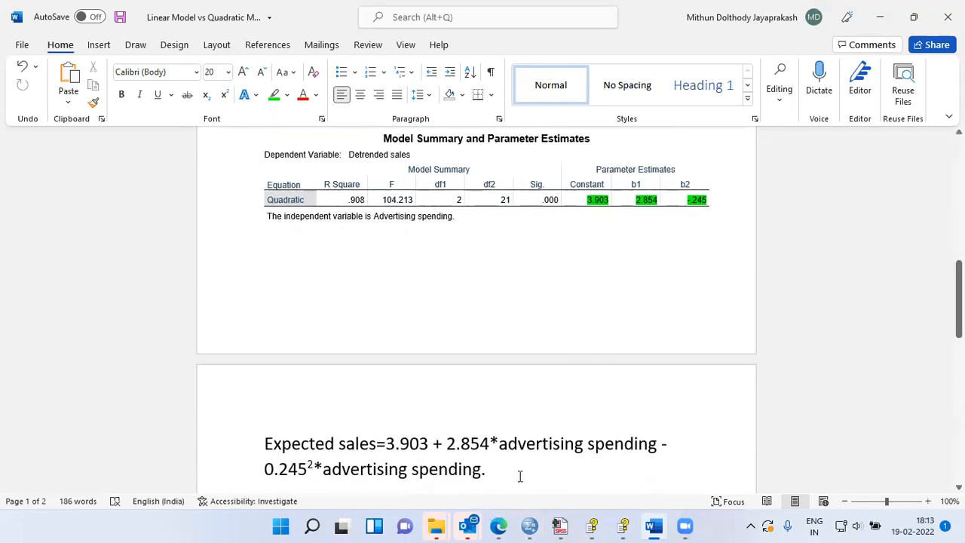
pyautogui.doubleClick(419, 441)
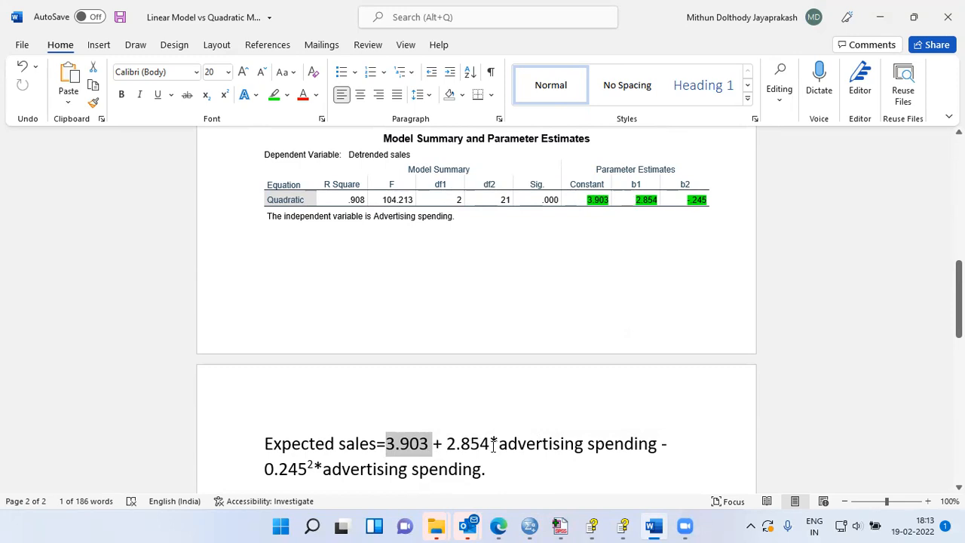
pyautogui.click(642, 446)
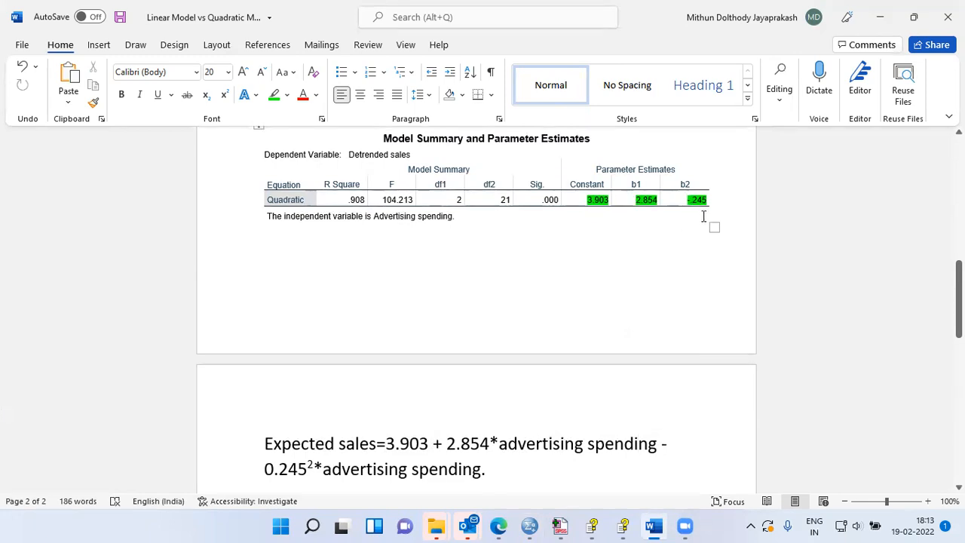
pyautogui.scroll(-2, 350, 480)
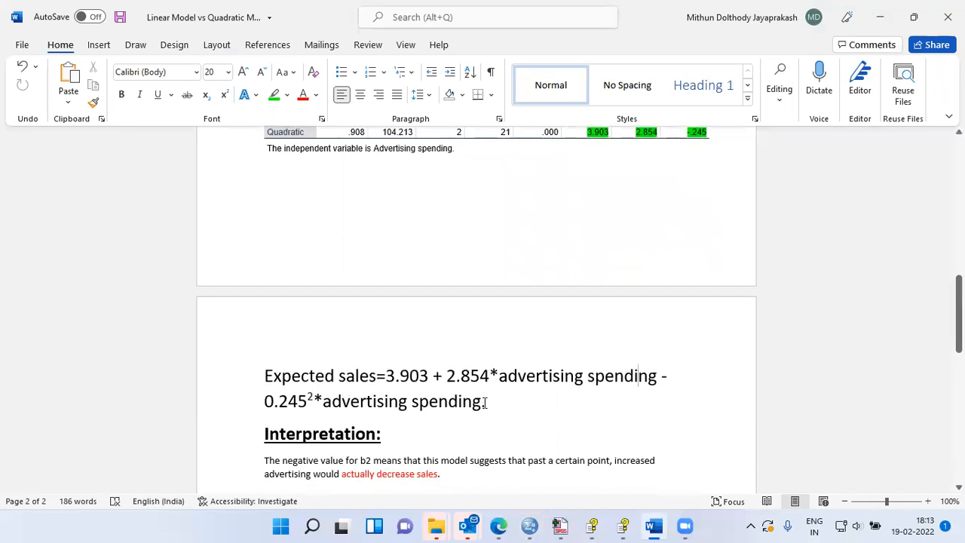
# - Select the quadratic expected sales equation and the linear one in turn to compare the two formulas
pyautogui.moveTo(485, 405); pyautogui.dragTo(247, 377)
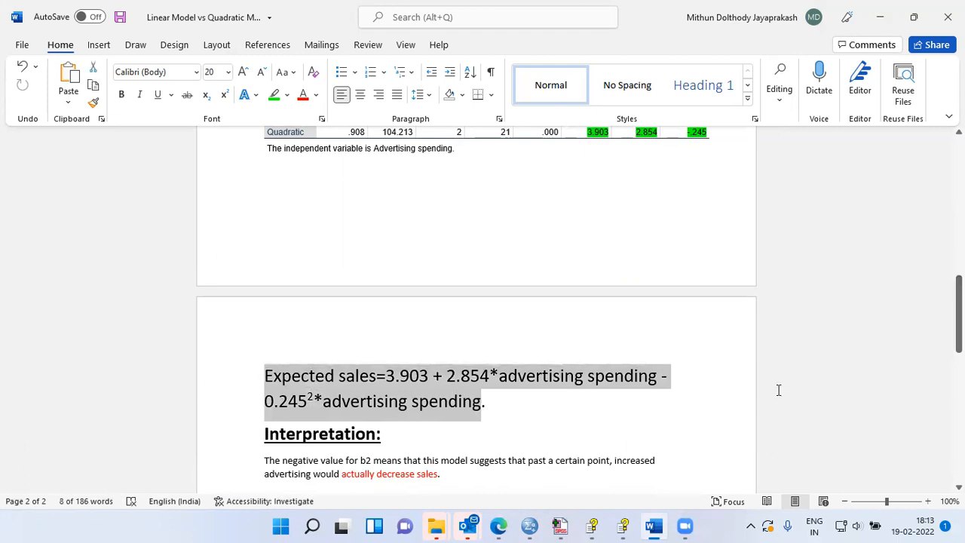
pyautogui.scroll(3, 778, 390)
pyautogui.scroll(7, 778, 390)
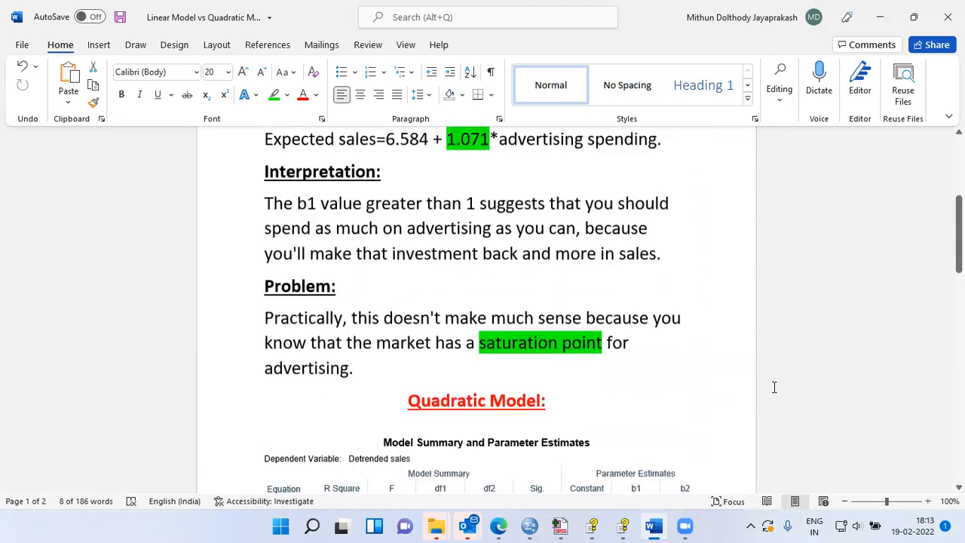
pyautogui.moveTo(660, 245); pyautogui.dragTo(219, 241)
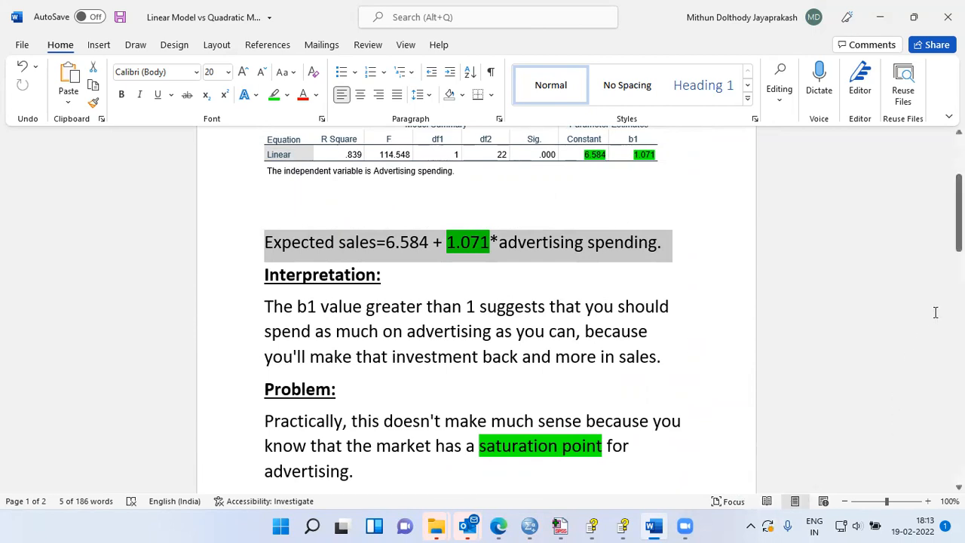
# - Try a green highlight on the whole quadratic expected sales equation, and undo it
pyautogui.moveTo(959, 226); pyautogui.dragTo(959, 332)
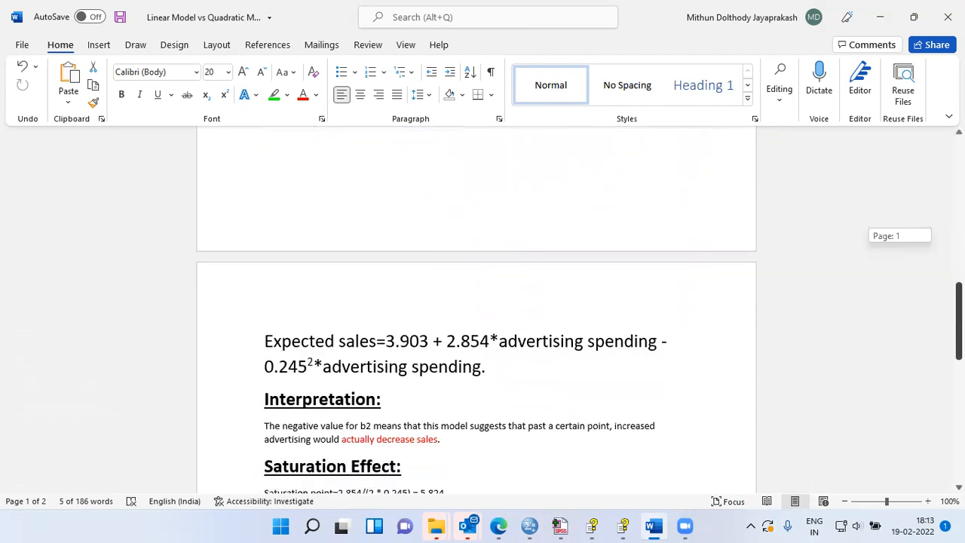
pyautogui.tripleClick(416, 354)
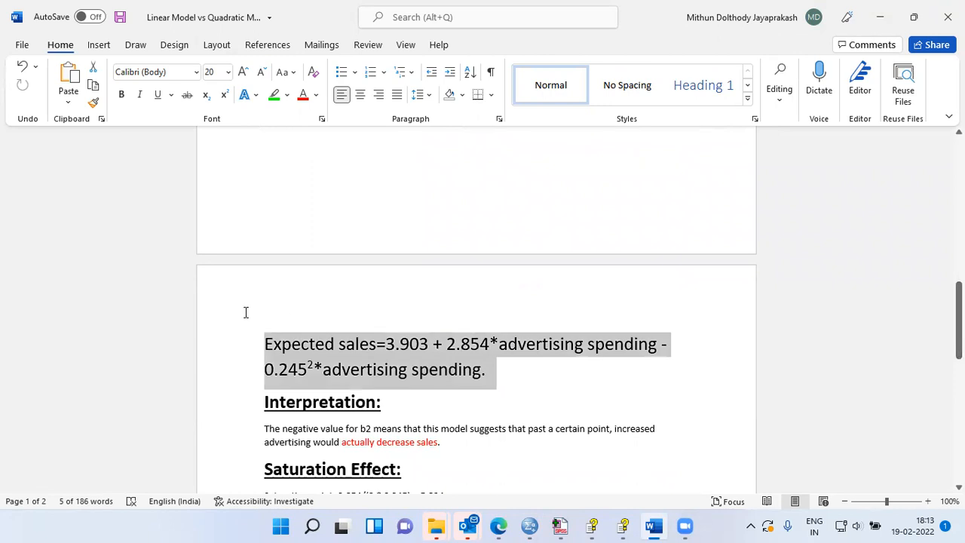
pyautogui.click(276, 96)
pyautogui.click(532, 417)
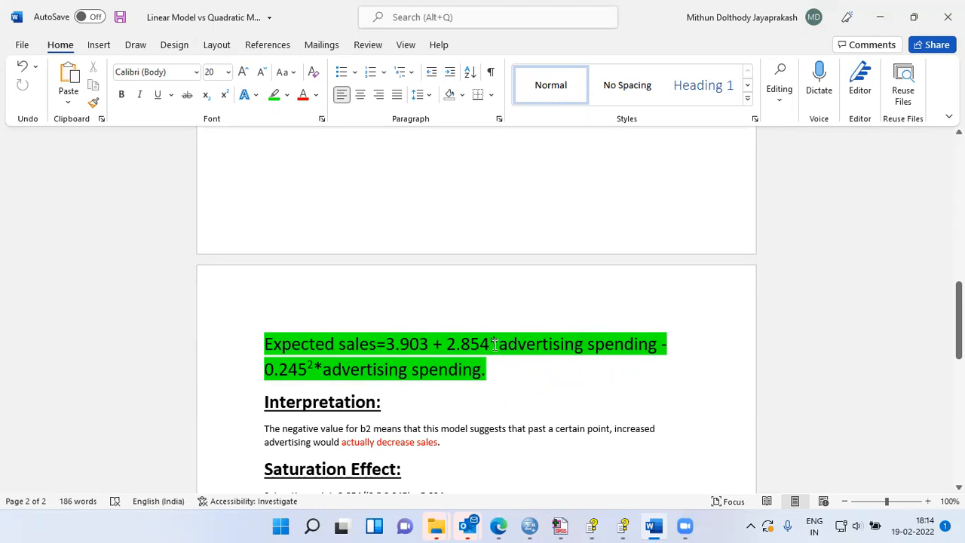
pyautogui.hotkey('ctrl', 'z')
# - Read the interpretation of the negative b2 value and check it against the quadratic model's parameter estimates table
pyautogui.scroll(-2, 532, 377)
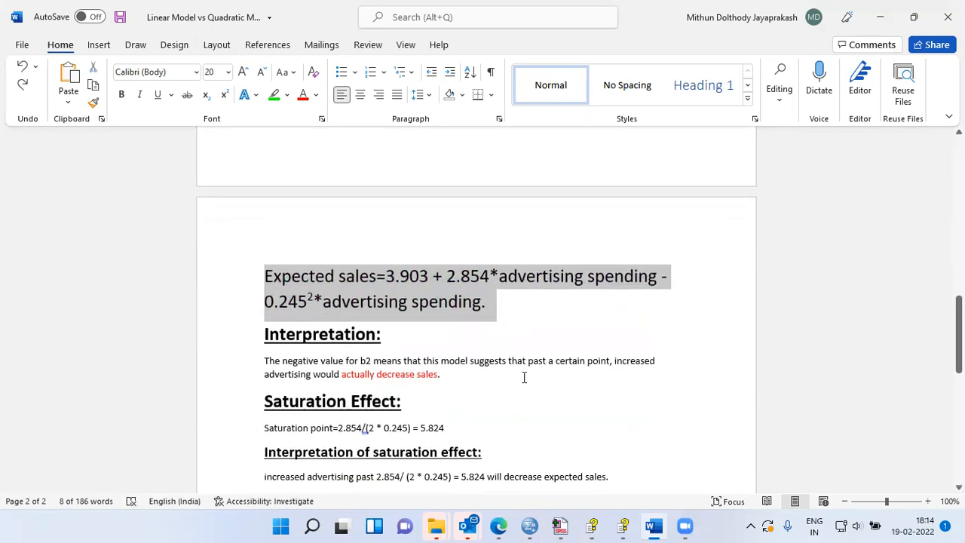
pyautogui.click(451, 377)
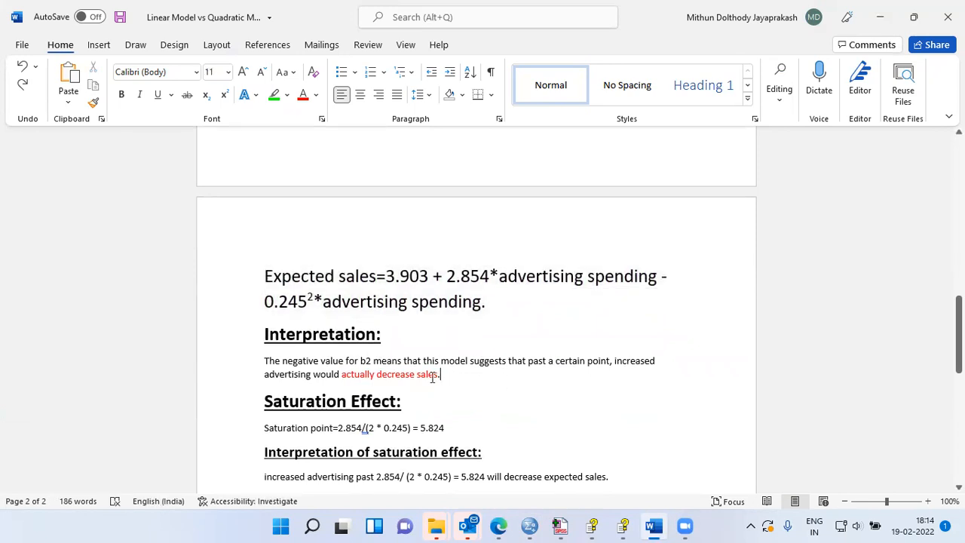
pyautogui.scroll(4, 463, 399)
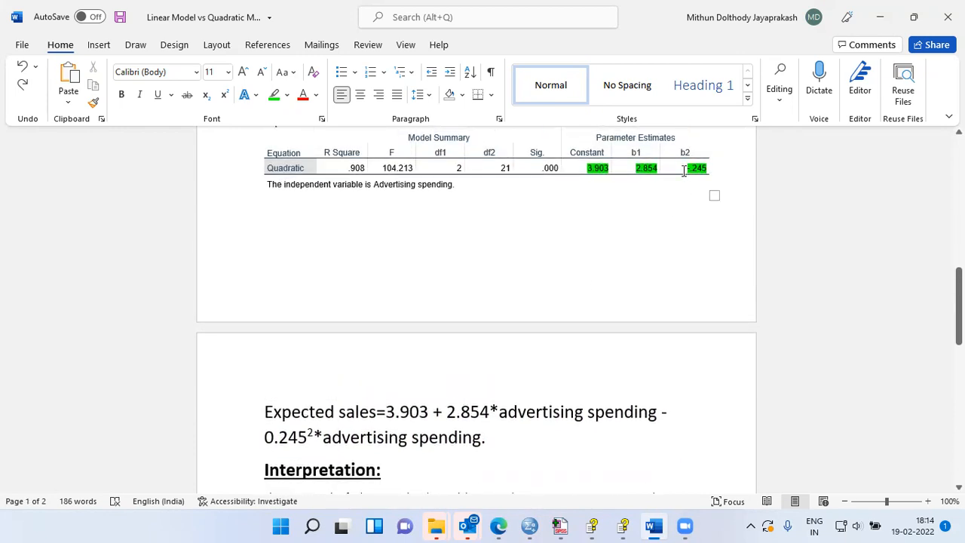
pyautogui.scroll(-4, 667, 416)
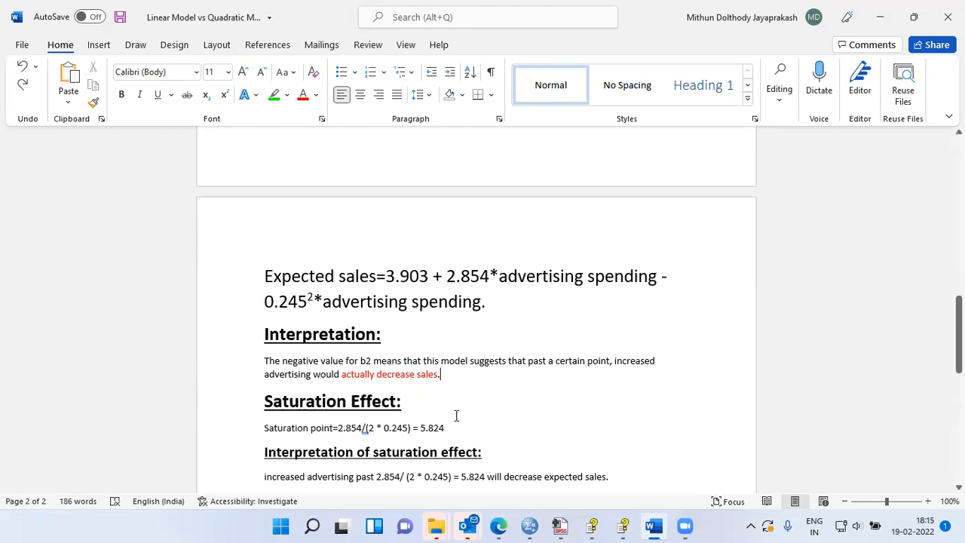
# - Select the b2 and b1 estimates in the quadratic table to trace the terms of the saturation point formula
pyautogui.scroll(3, 490, 377)
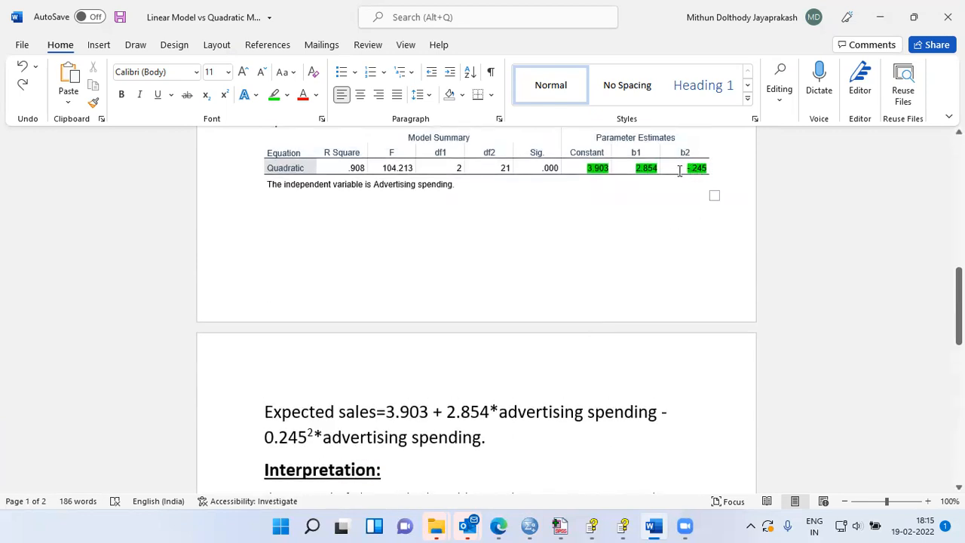
pyautogui.moveTo(680, 172); pyautogui.dragTo(714, 172)
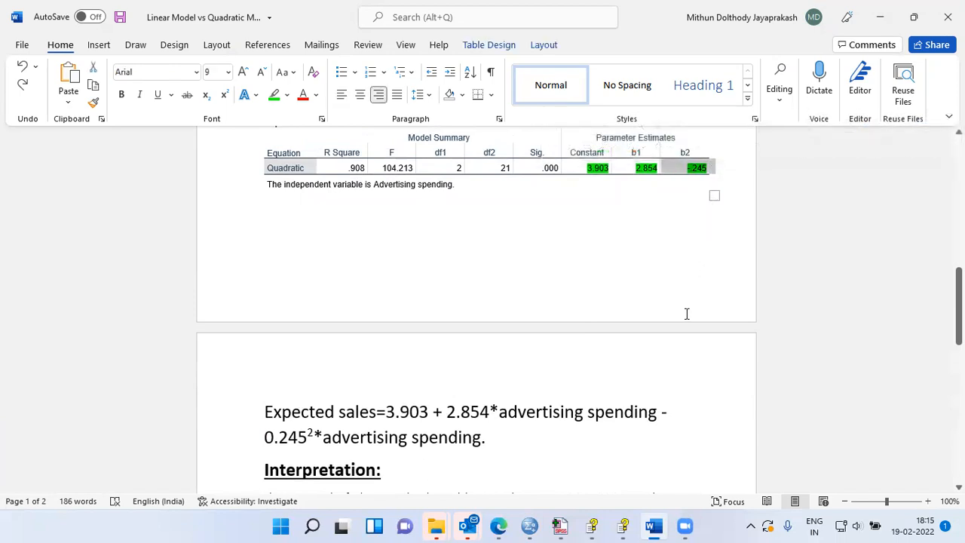
pyautogui.scroll(-3, 687, 313)
pyautogui.moveTo(339, 427); pyautogui.dragTo(364, 427)
pyautogui.scroll(5, 718, 407)
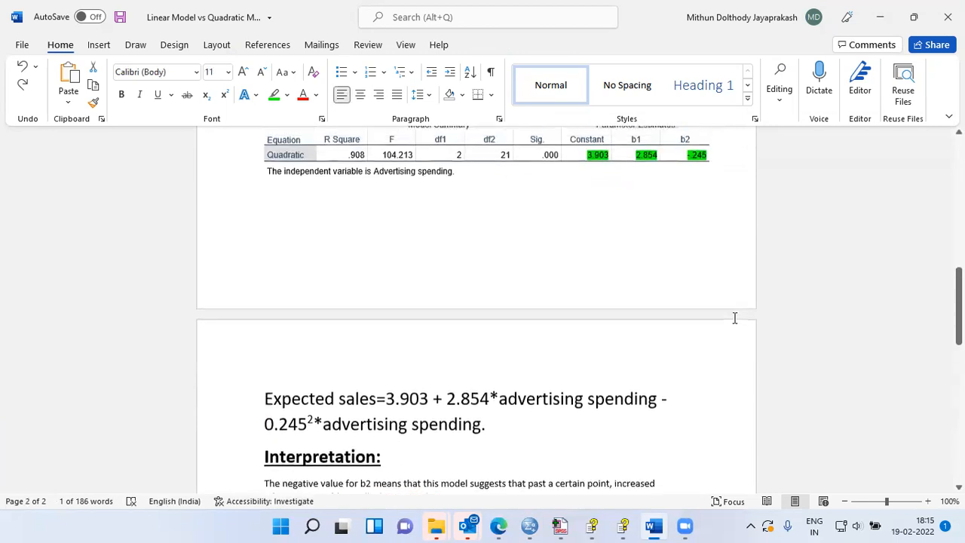
pyautogui.moveTo(636, 203); pyautogui.dragTo(658, 203)
# - Go through the numerator and denominator terms of the saturation point formula and recheck b2 in the quadratic table
pyautogui.scroll(-4, 674, 316)
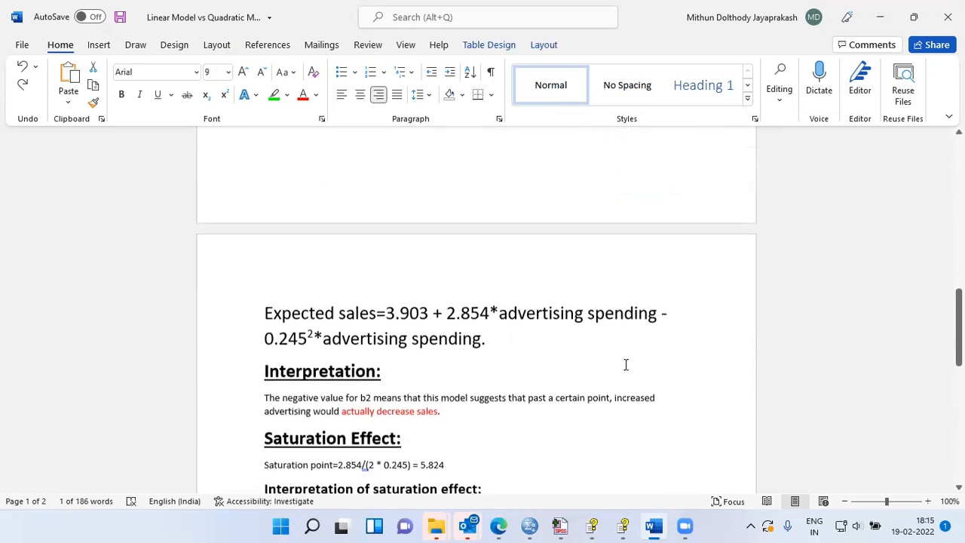
pyautogui.moveTo(354, 461); pyautogui.dragTo(337, 461)
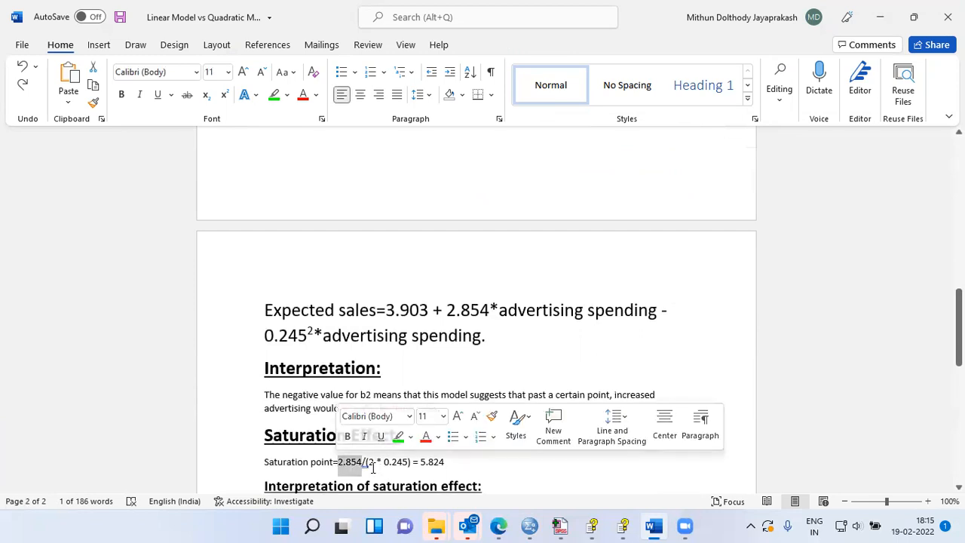
pyautogui.click(369, 463)
pyautogui.click(397, 463)
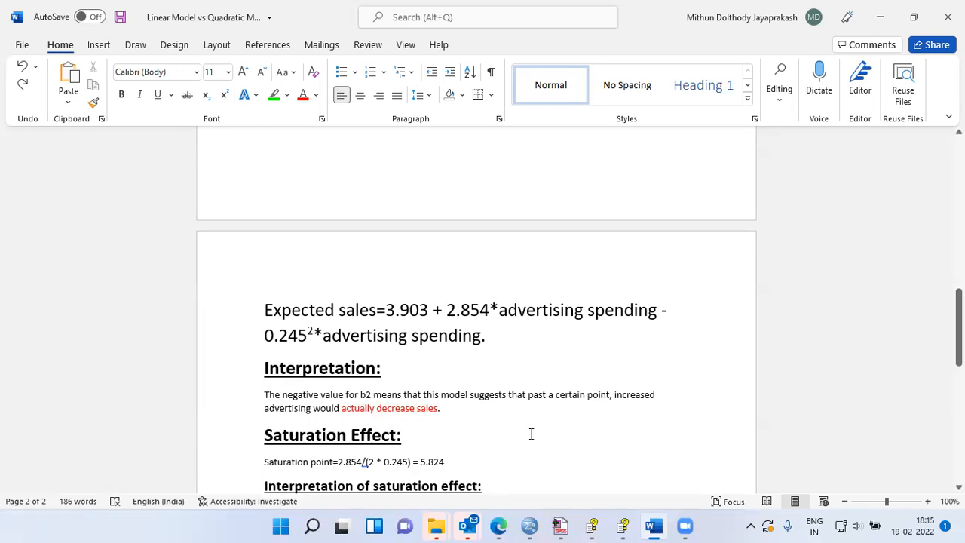
pyautogui.scroll(4, 757, 396)
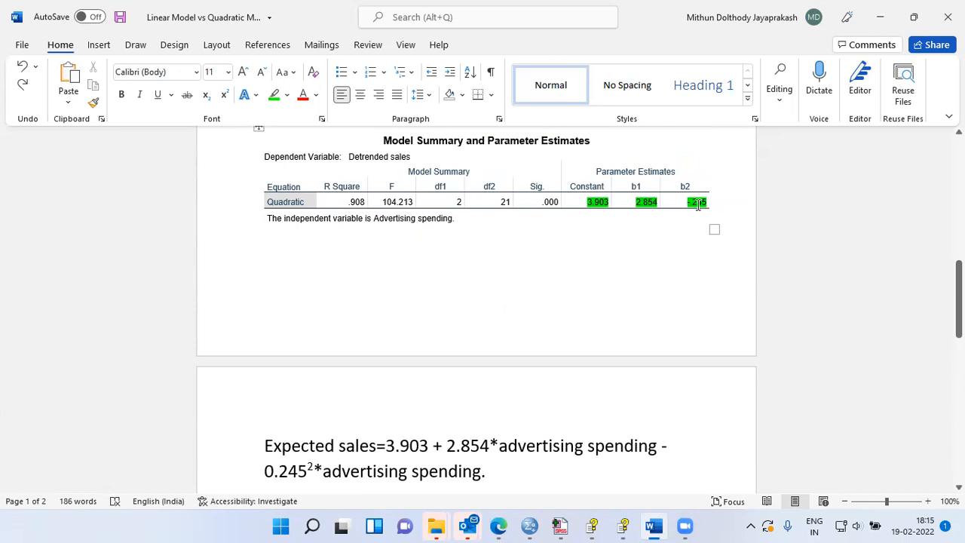
# - Review the denominator of the saturation point formula, then read the interpretation of the saturation effect below it
pyautogui.scroll(-5, 686, 441)
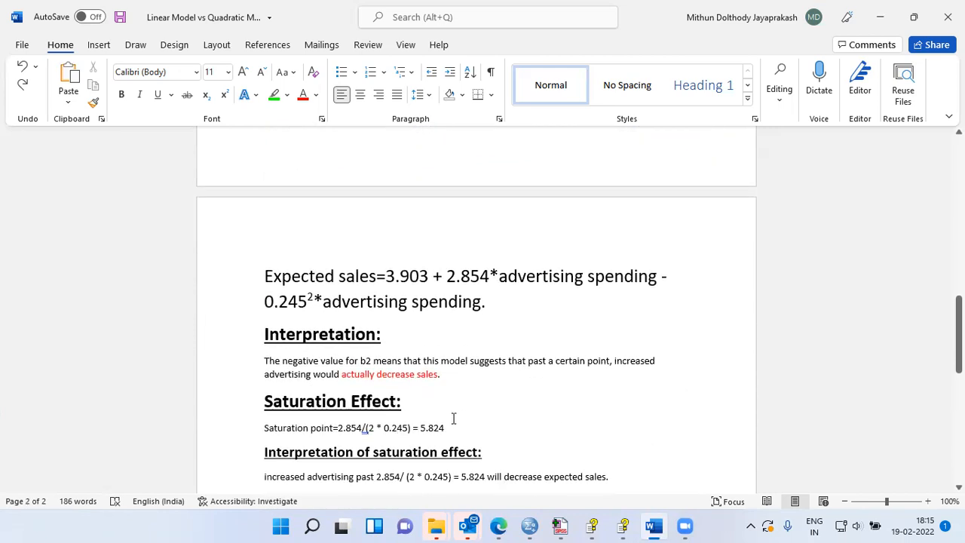
pyautogui.moveTo(366, 429); pyautogui.dragTo(407, 428)
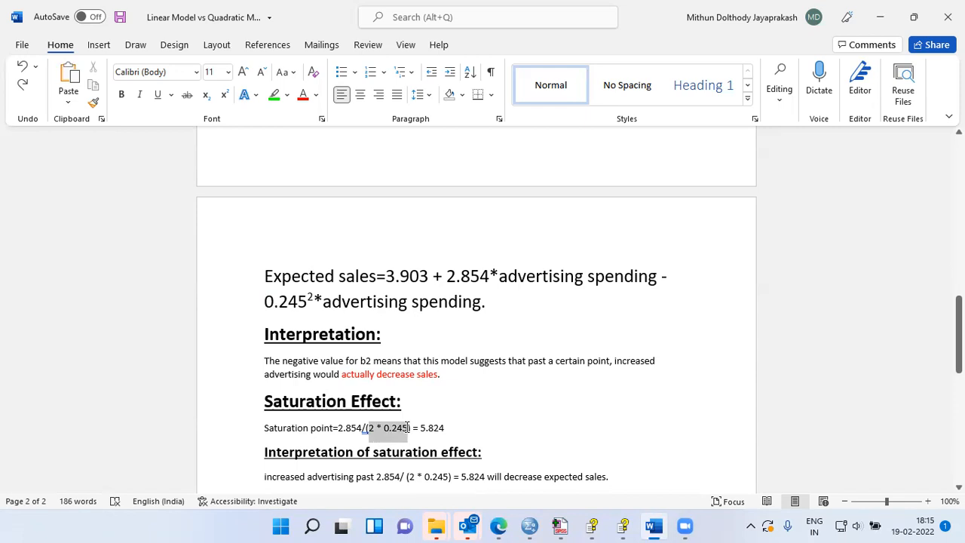
pyautogui.click(392, 434)
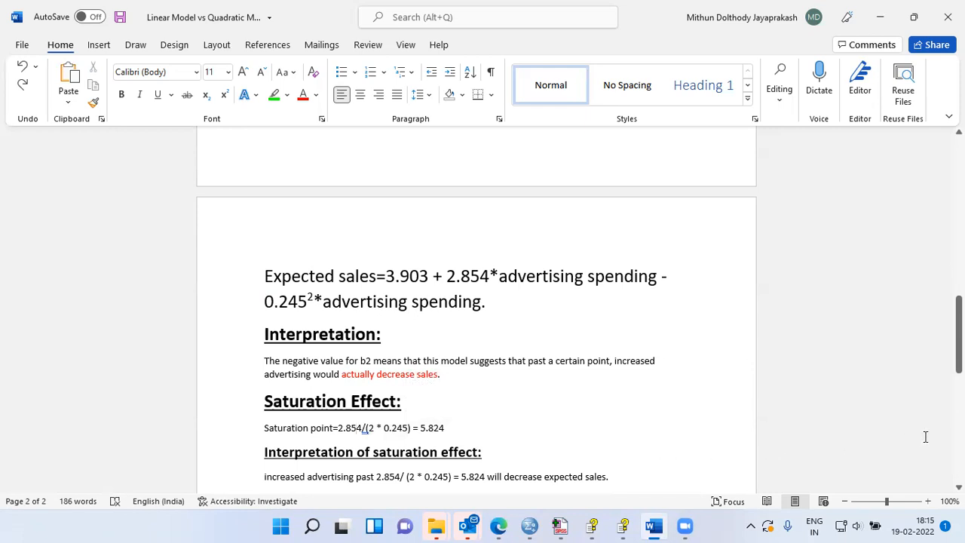
pyautogui.scroll(3, 926, 437)
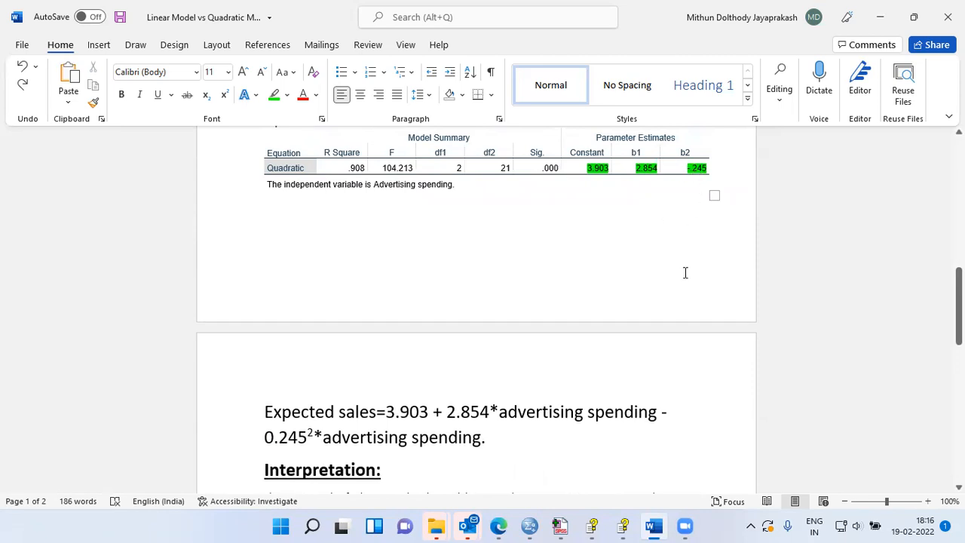
pyautogui.scroll(-2, 678, 301)
pyautogui.scroll(-3, 678, 301)
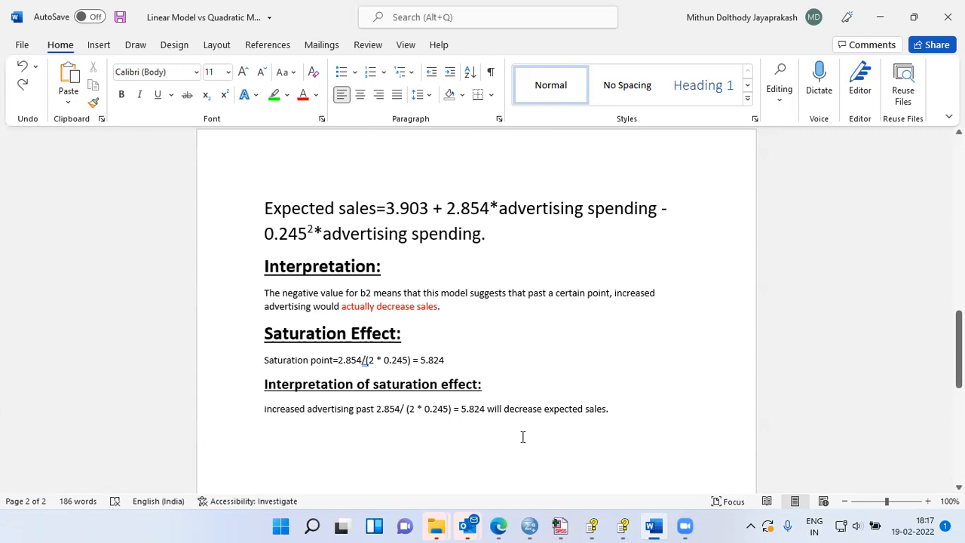
pyautogui.scroll(-2, 534, 411)
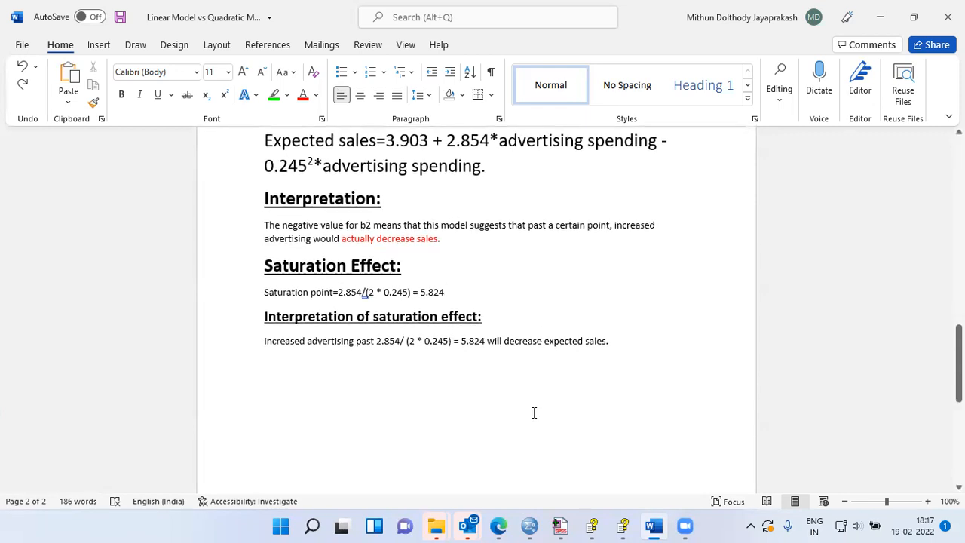
# - Switch to the SPSS output and examine the quadratic curve fit chart of detrended sales for the saturation point
pyautogui.moveTo(531, 526)
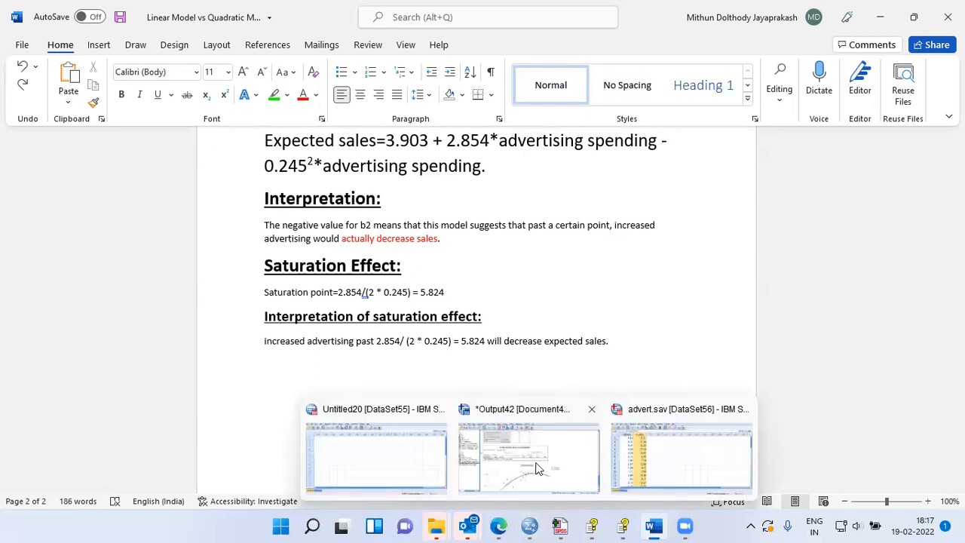
pyautogui.click(555, 444)
pyautogui.scroll(-3, 697, 362)
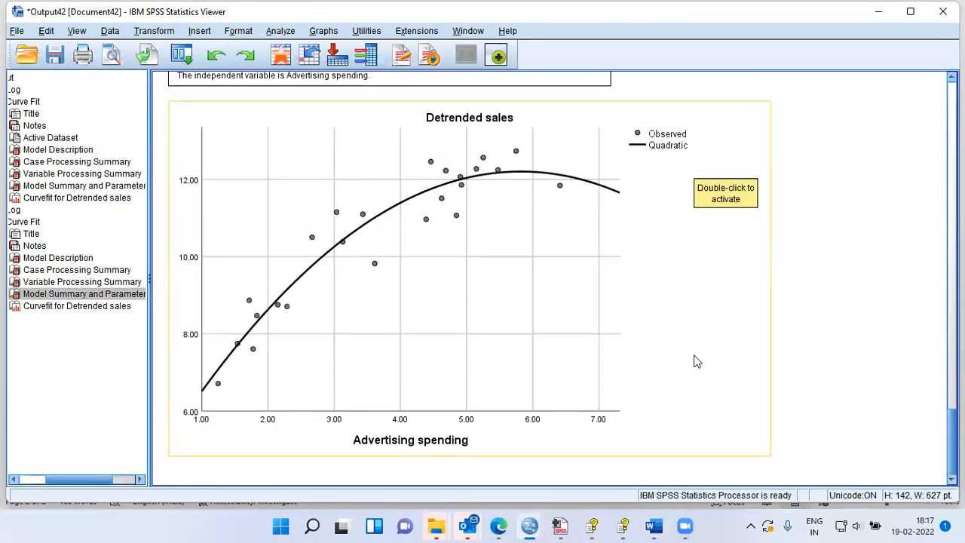
pyautogui.scroll(1, 695, 361)
pyautogui.click(693, 360)
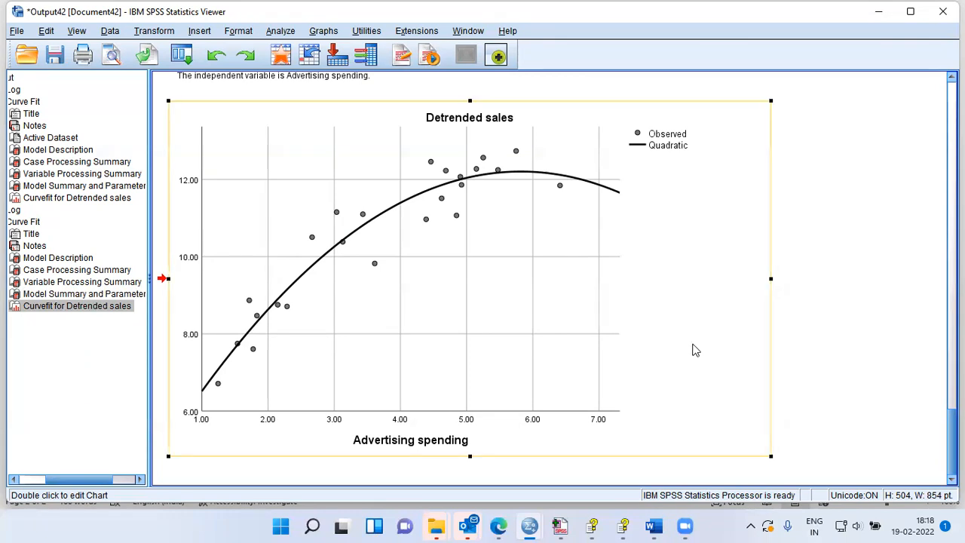
# - Run Curve Estimation on the advert.sav data with both the Linear and Quadratic models selected
pyautogui.moveTo(530, 526)
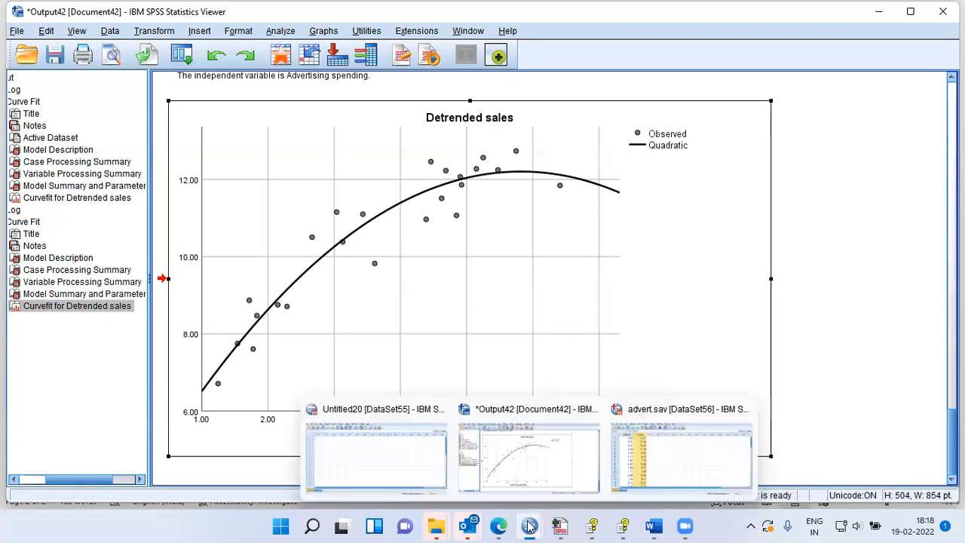
pyautogui.click(653, 452)
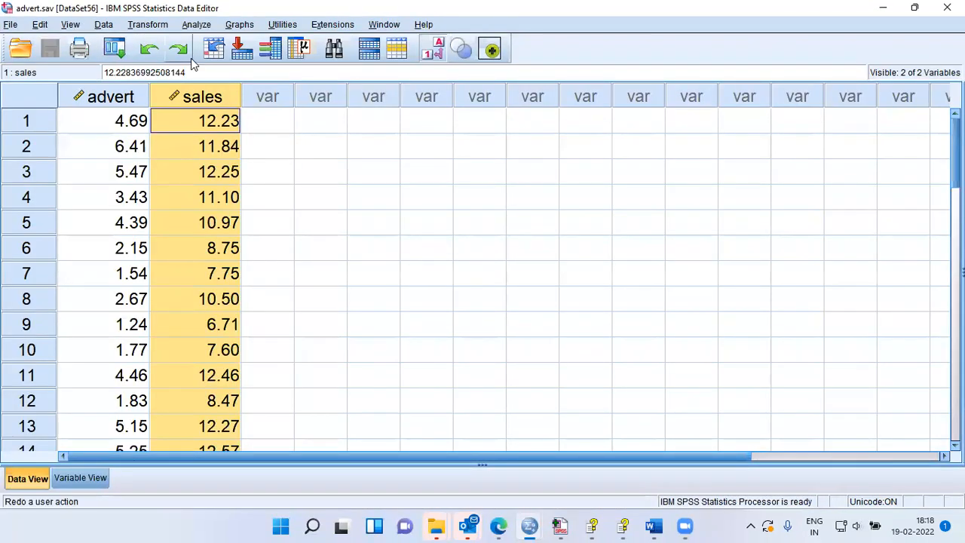
pyautogui.click(207, 28)
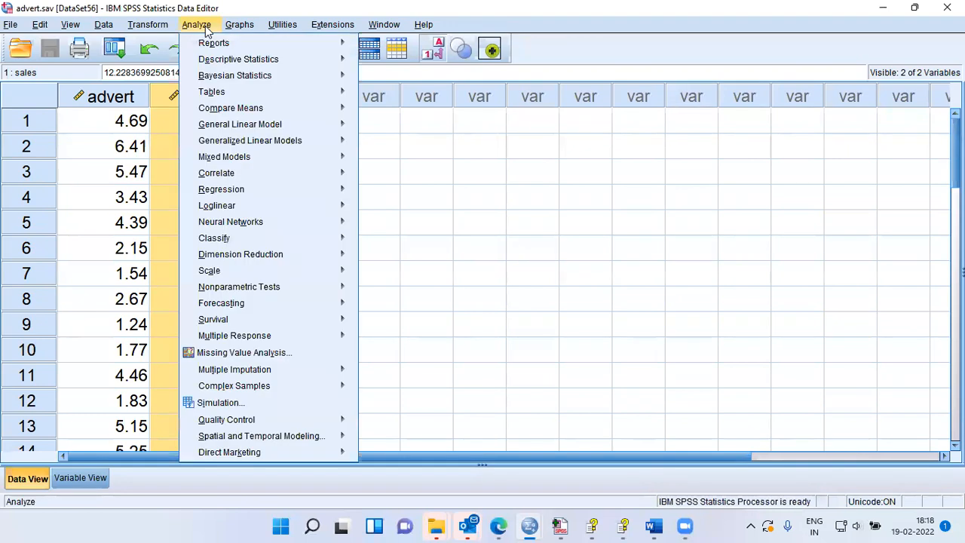
pyautogui.moveTo(262, 189)
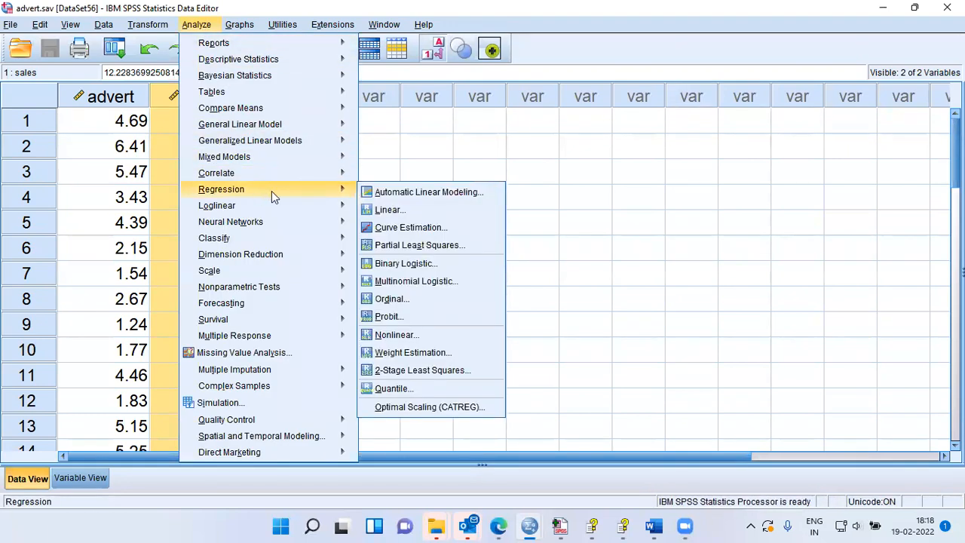
pyautogui.click(410, 227)
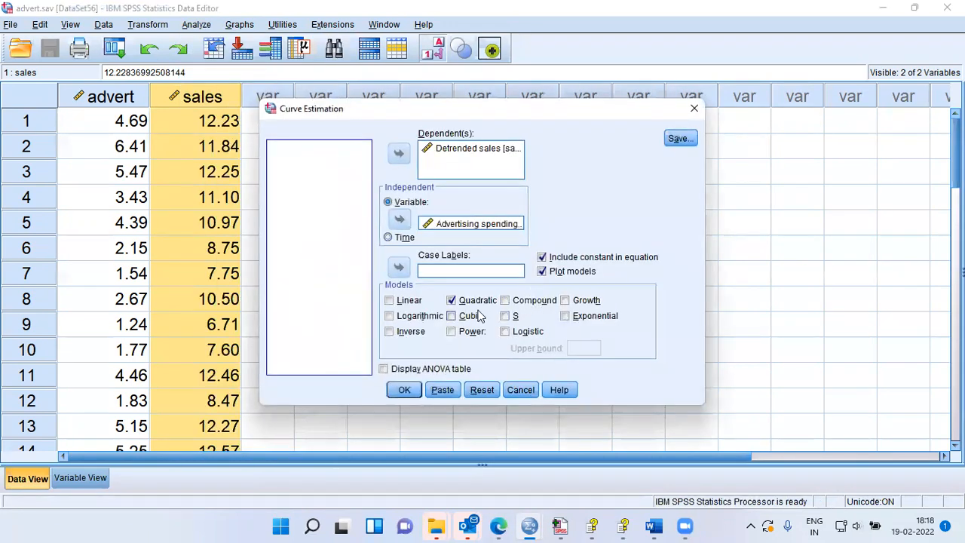
pyautogui.click(390, 300)
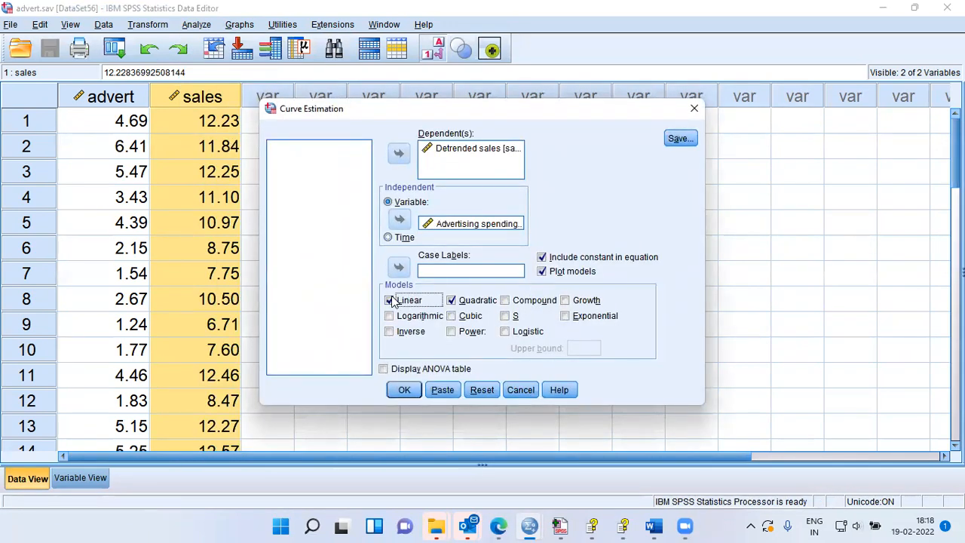
pyautogui.click(404, 390)
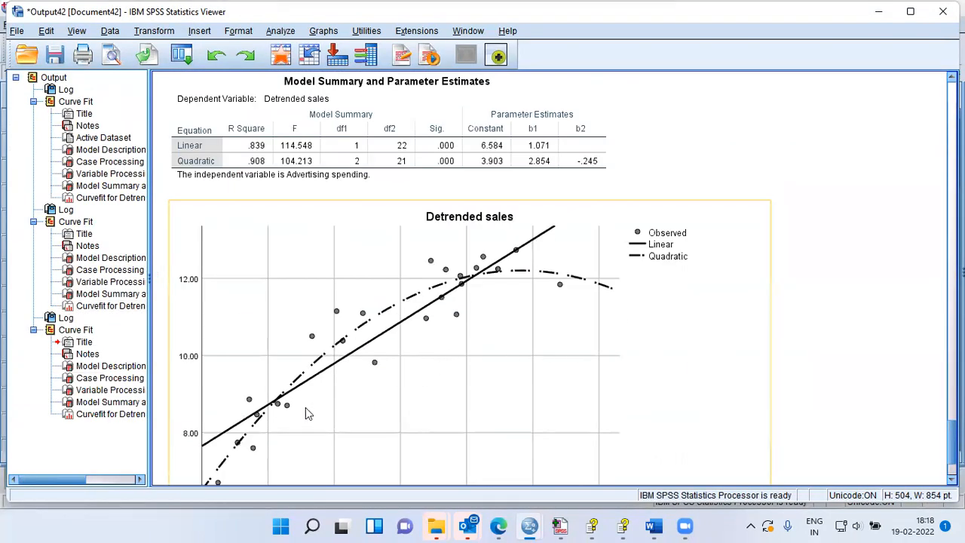
# - Compare the linear and quadratic curves in the combined chart and their rows in the Model Summary and Parameter Estimates table
pyautogui.click(653, 255)
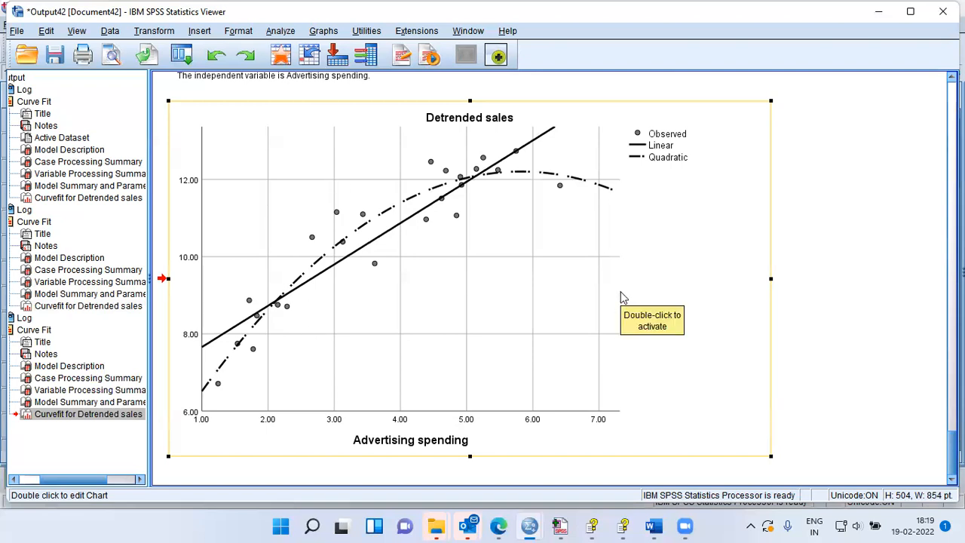
pyautogui.scroll(3, 623, 298)
pyautogui.click(551, 166)
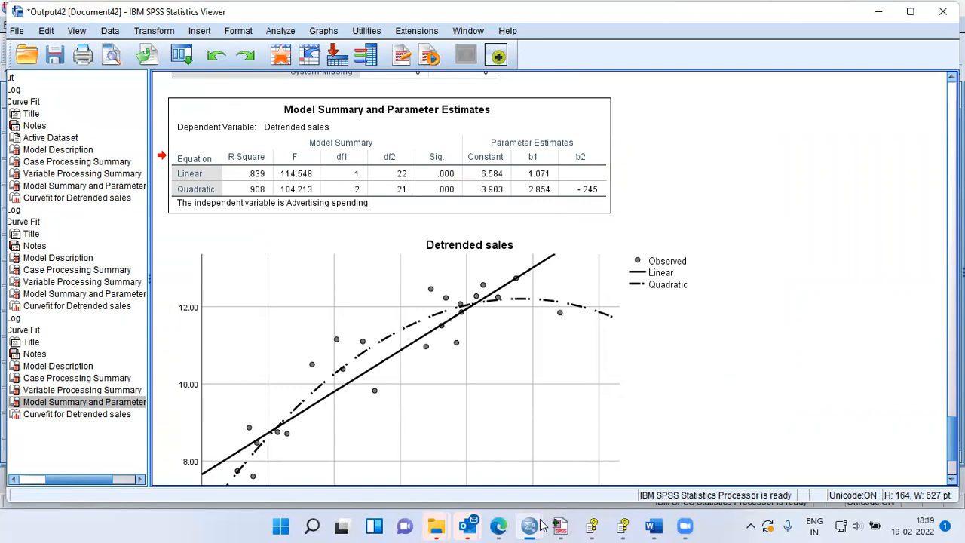
# - Reopen Curve Estimation from the advert.sav data and exclude the Quadratic model, keeping only Linear
pyautogui.moveTo(533, 527)
pyautogui.click(683, 460)
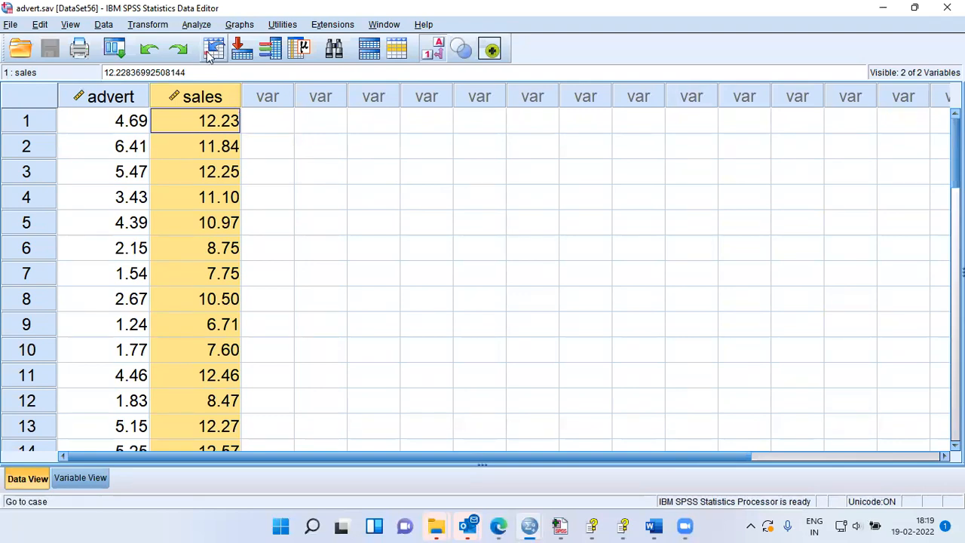
pyautogui.click(197, 25)
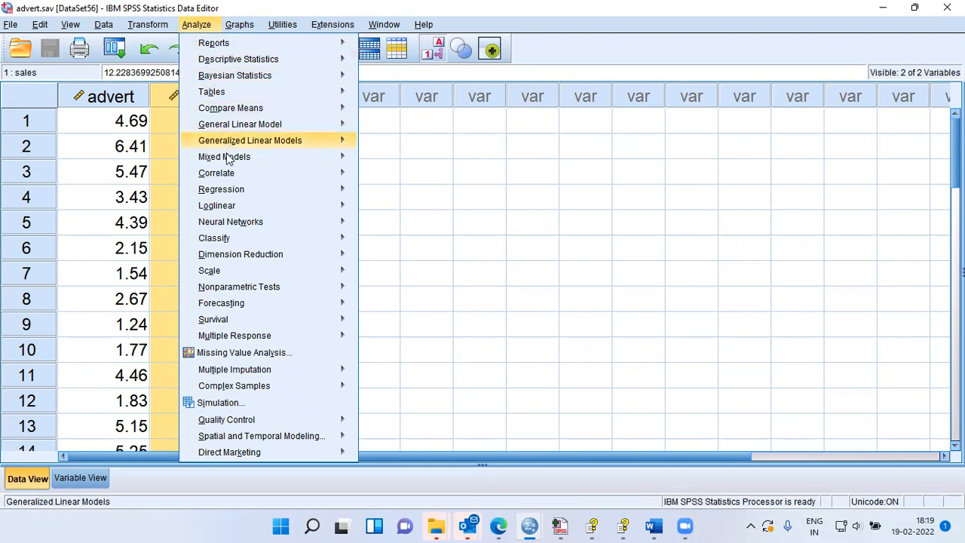
pyautogui.moveTo(223, 195)
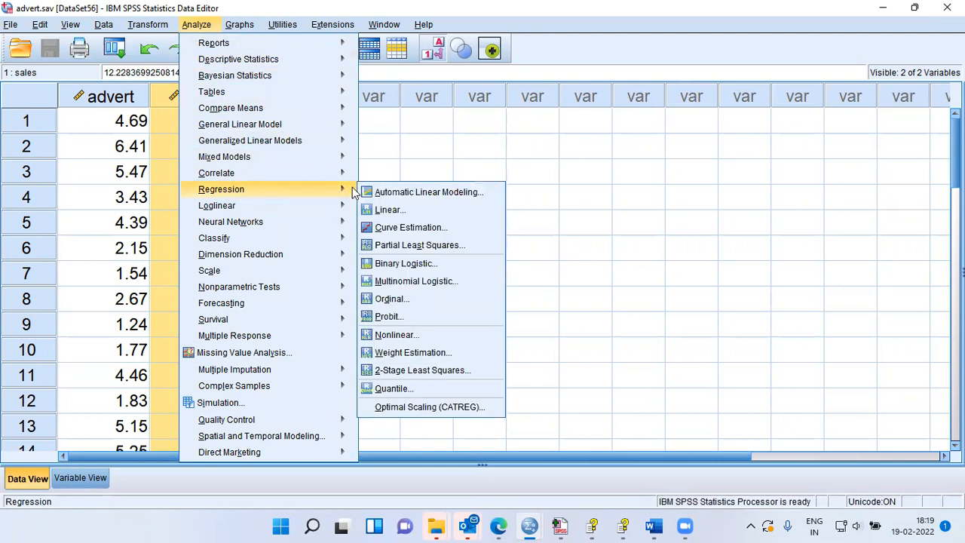
pyautogui.click(435, 230)
pyautogui.click(453, 301)
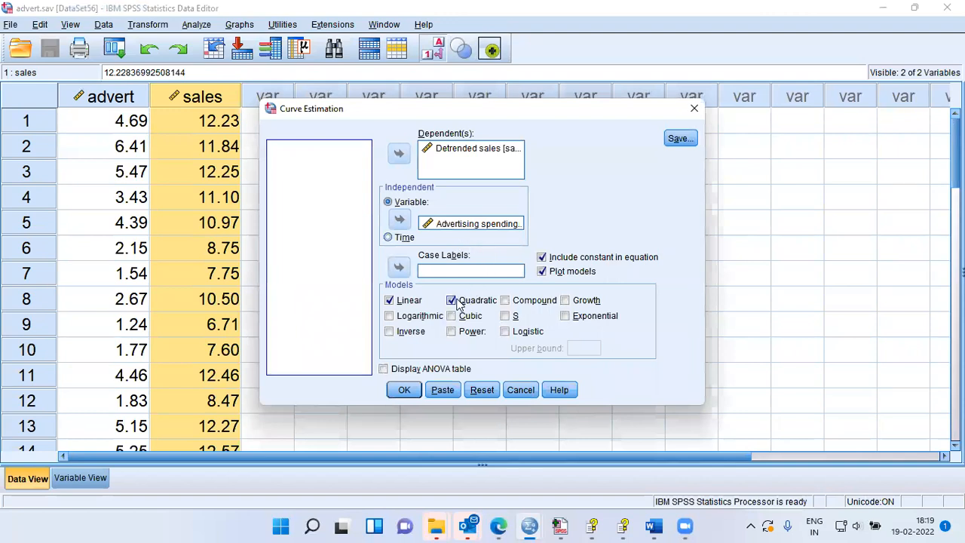
pyautogui.click(453, 301)
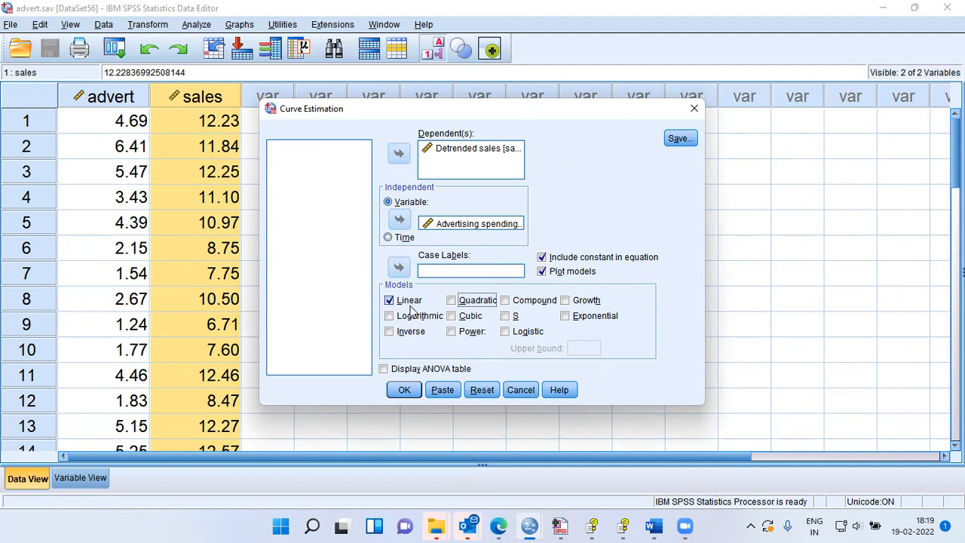
# - Set Curve Estimation to save predicted values and residuals, then run the linear model and accept adding the new variables
pyautogui.click(679, 139)
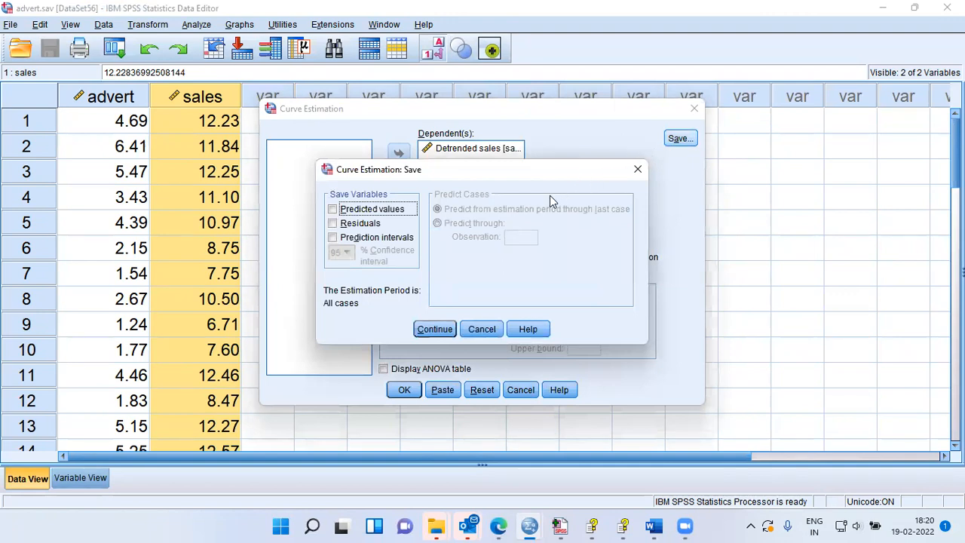
pyautogui.click(333, 210)
pyautogui.click(332, 224)
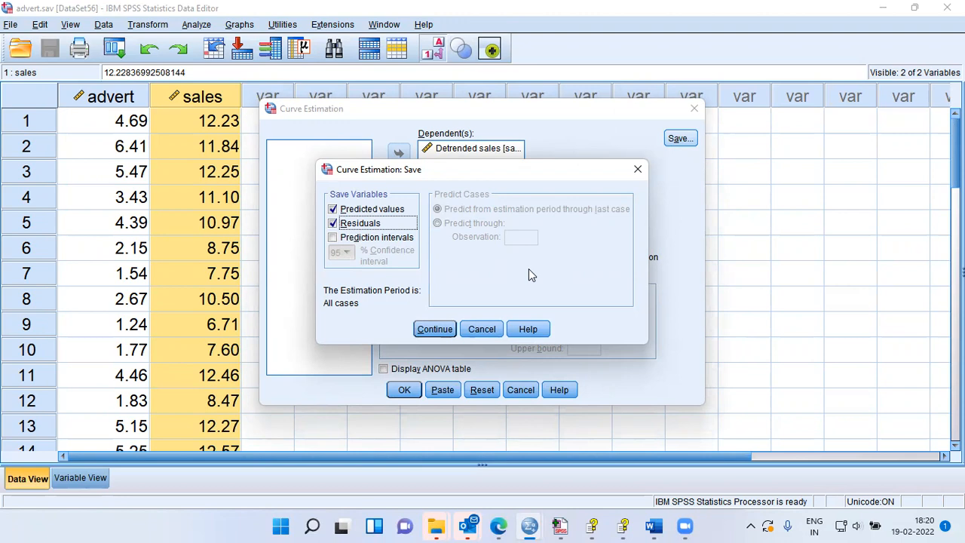
pyautogui.click(435, 330)
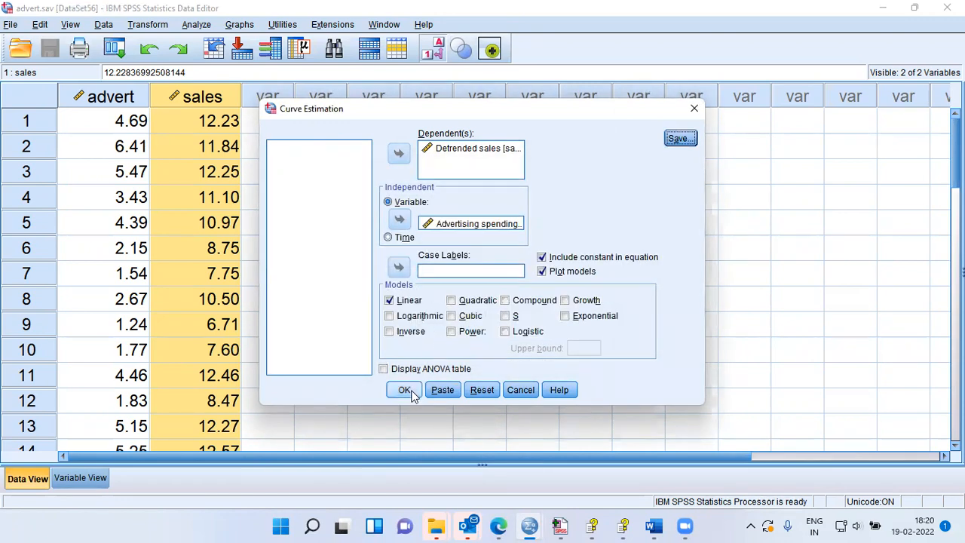
pyautogui.click(405, 390)
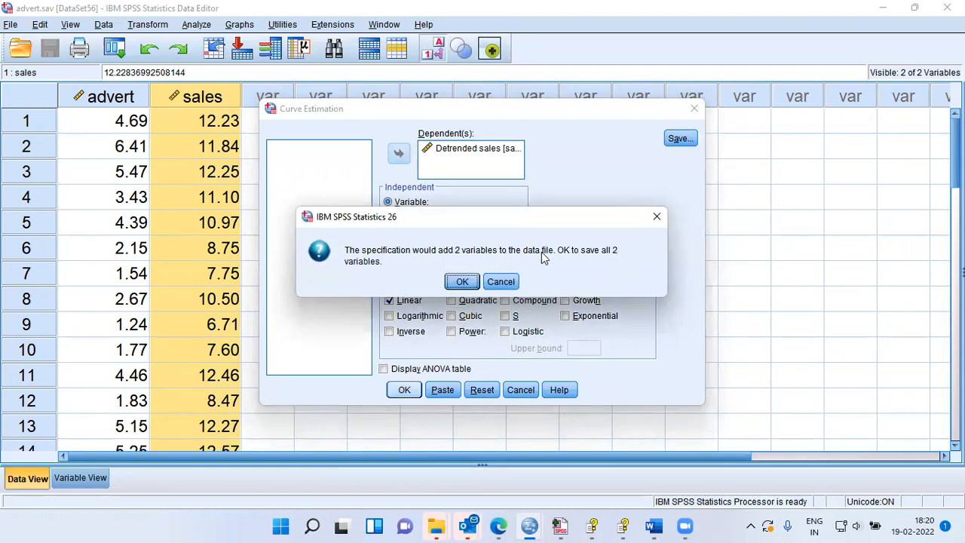
pyautogui.click(462, 281)
# - Return to the advert.sav data and compare the actual sales, FIT_1 and ERR_1 values in the first two cases
pyautogui.hotkey('alt', 'Tab')
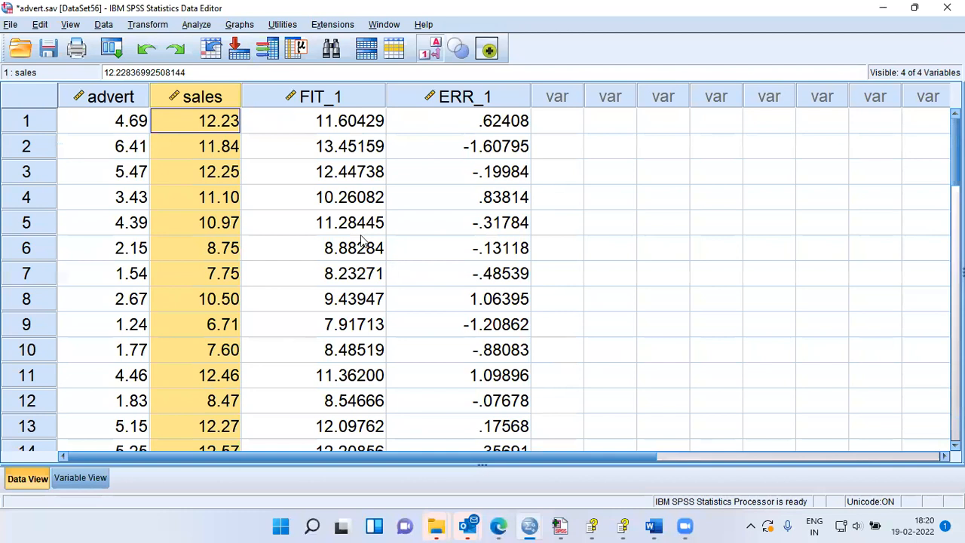
pyautogui.click(330, 100)
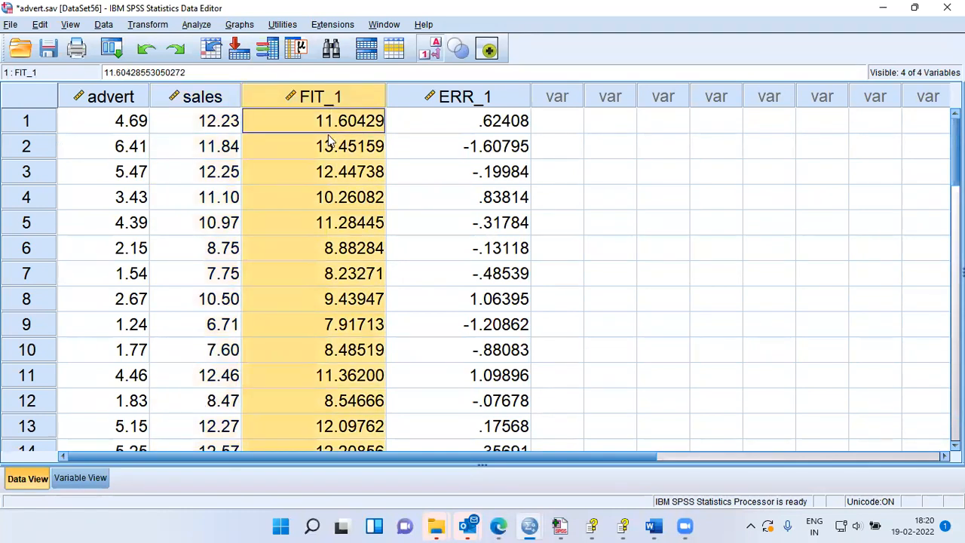
pyautogui.click(230, 130)
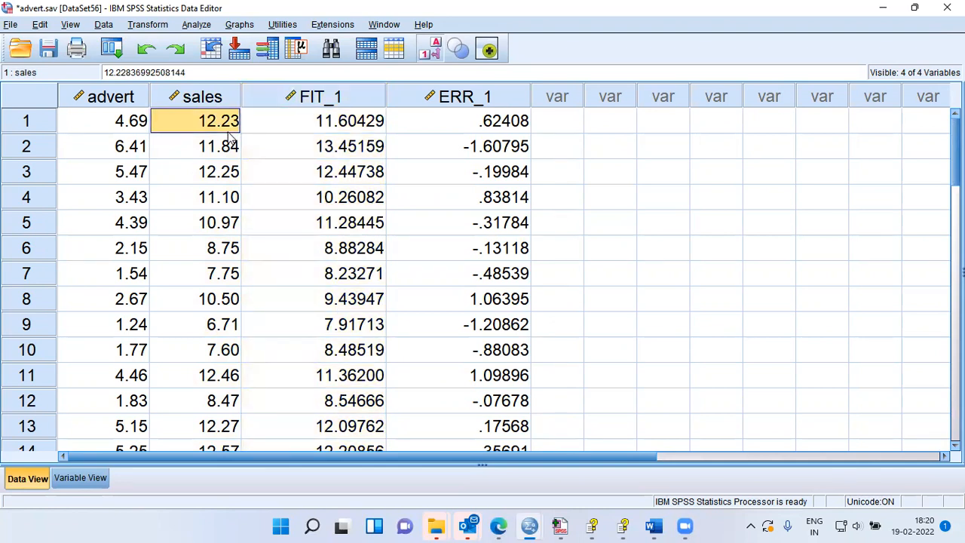
pyautogui.click(350, 132)
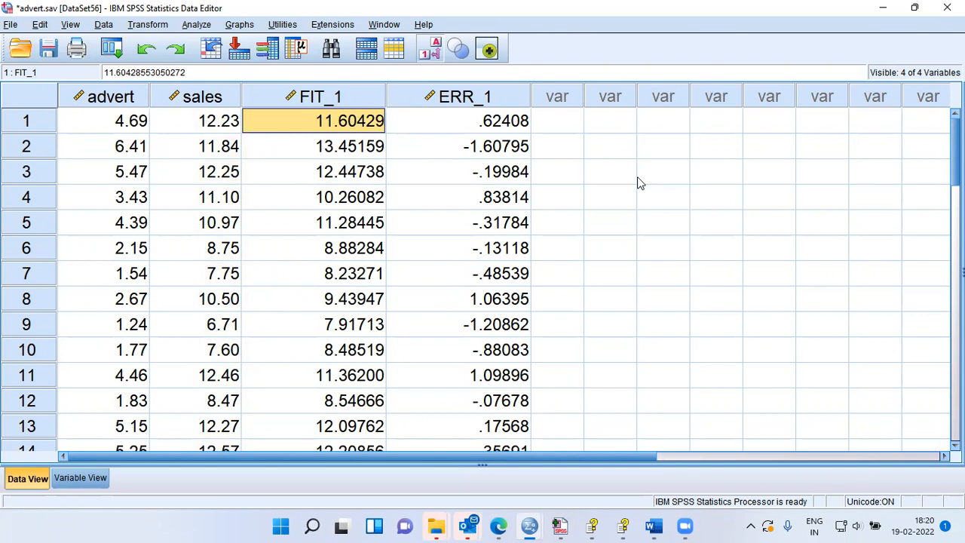
pyautogui.click(488, 128)
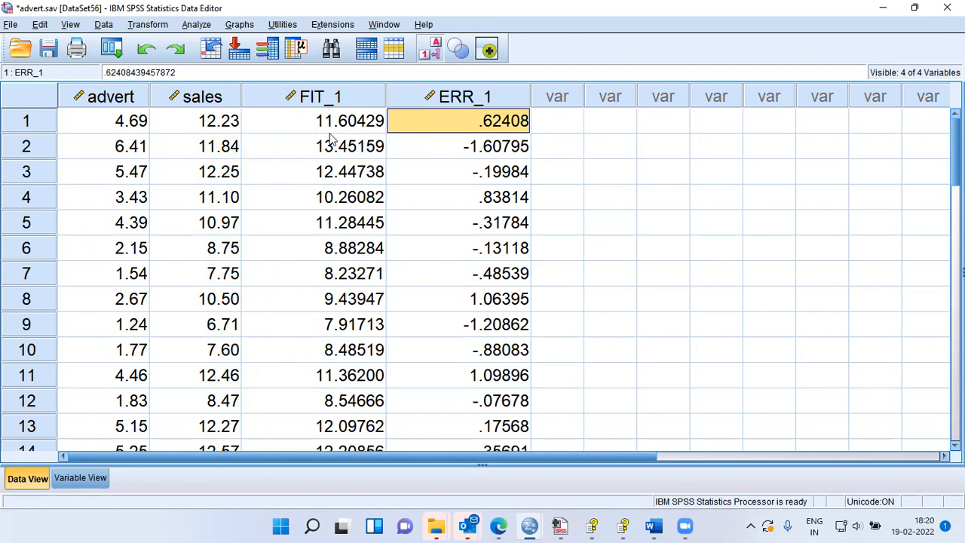
pyautogui.click(313, 157)
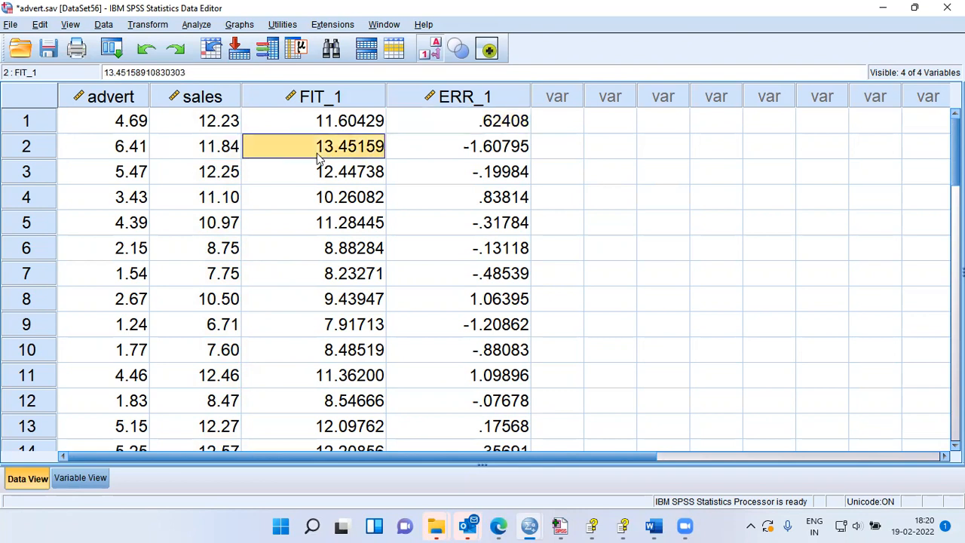
pyautogui.click(230, 158)
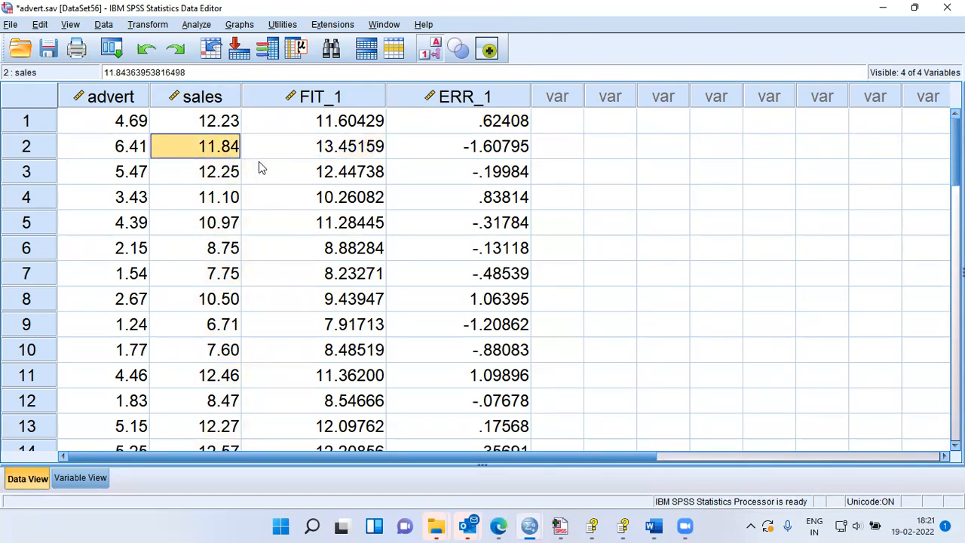
pyautogui.click(356, 102)
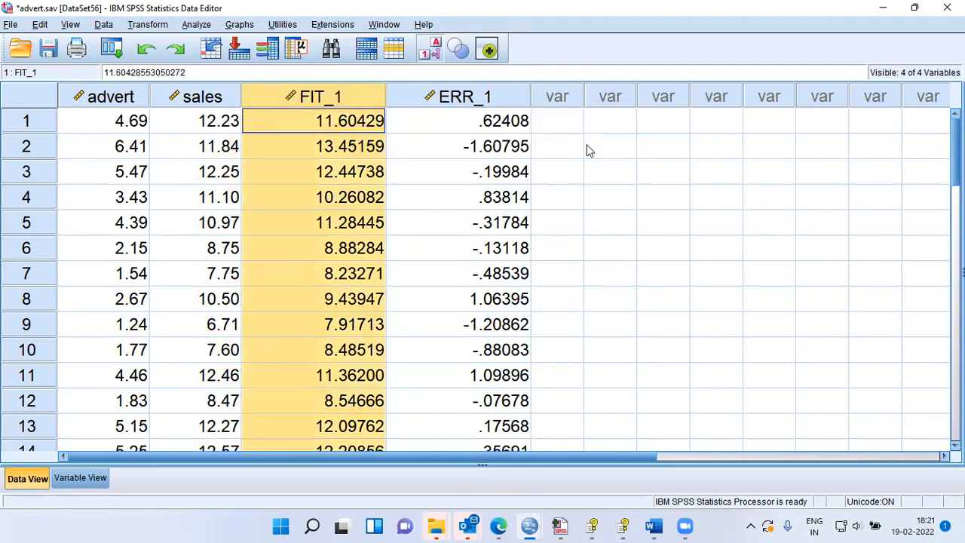
# - Start a Simple Scatter chart from the Scatter/Dot gallery in Chart Builder
pyautogui.keyDown('shift'); pyautogui.click(475, 104); pyautogui.keyUp('shift')
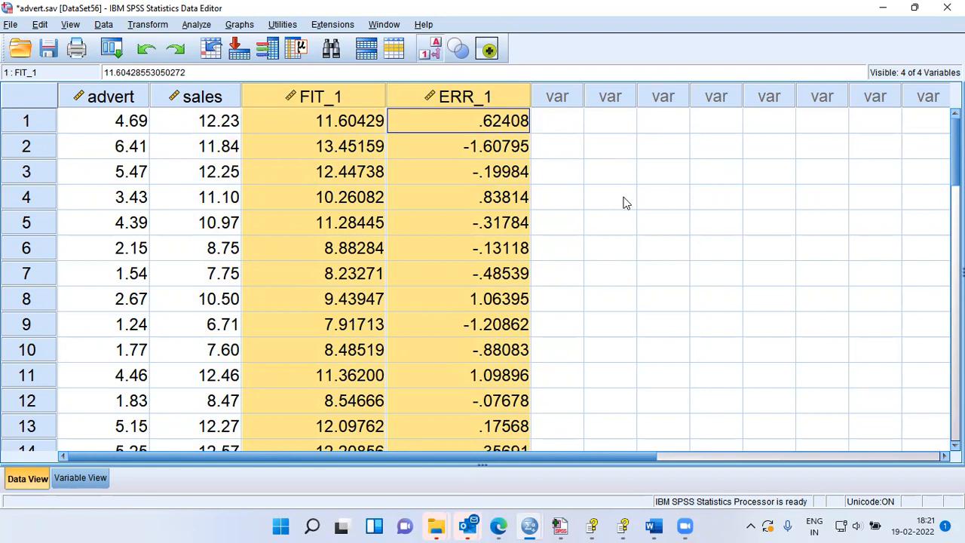
pyautogui.click(240, 25)
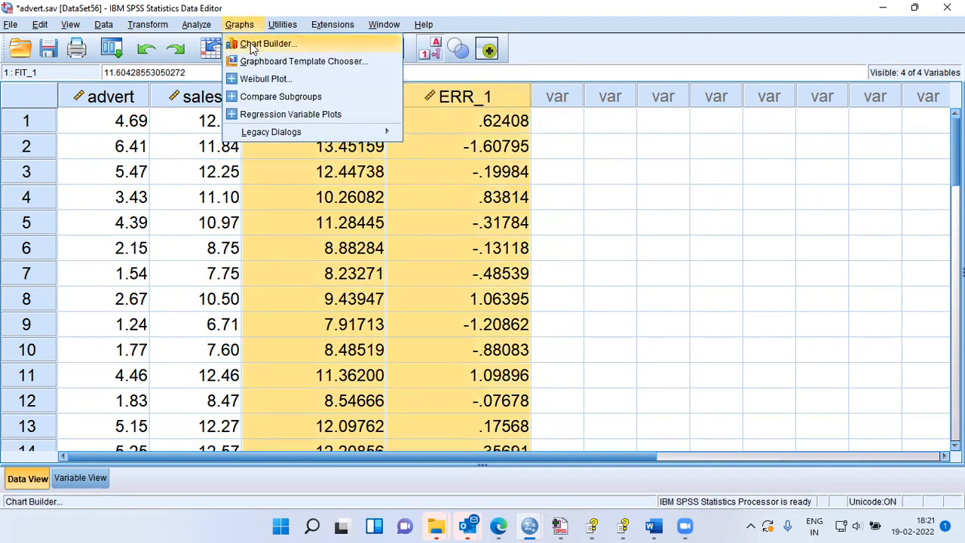
pyautogui.click(296, 47)
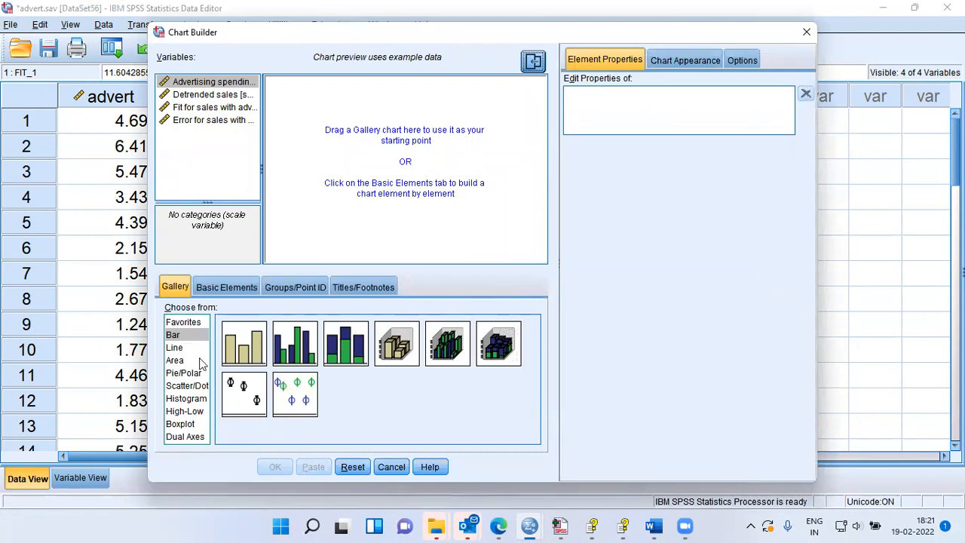
pyautogui.click(185, 323)
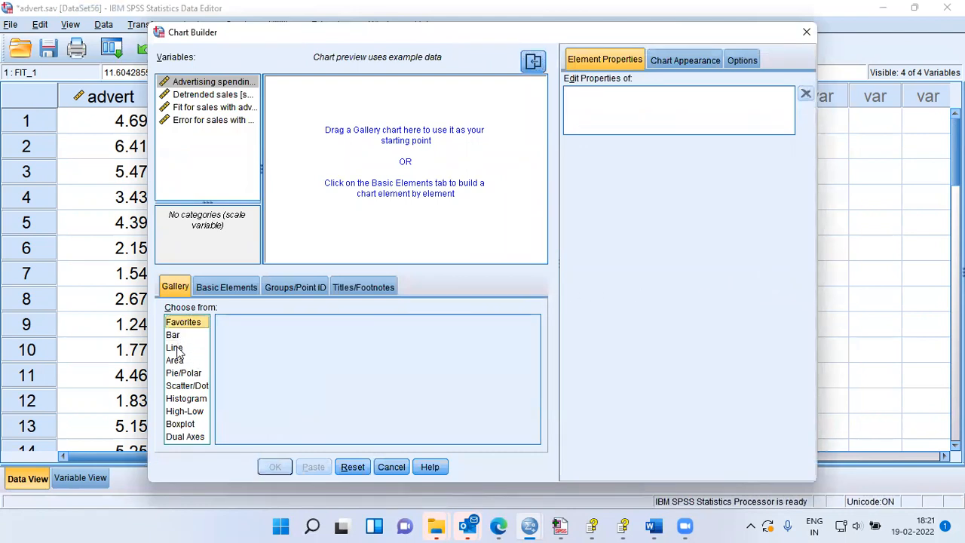
pyautogui.click(177, 348)
pyautogui.click(177, 360)
pyautogui.click(183, 373)
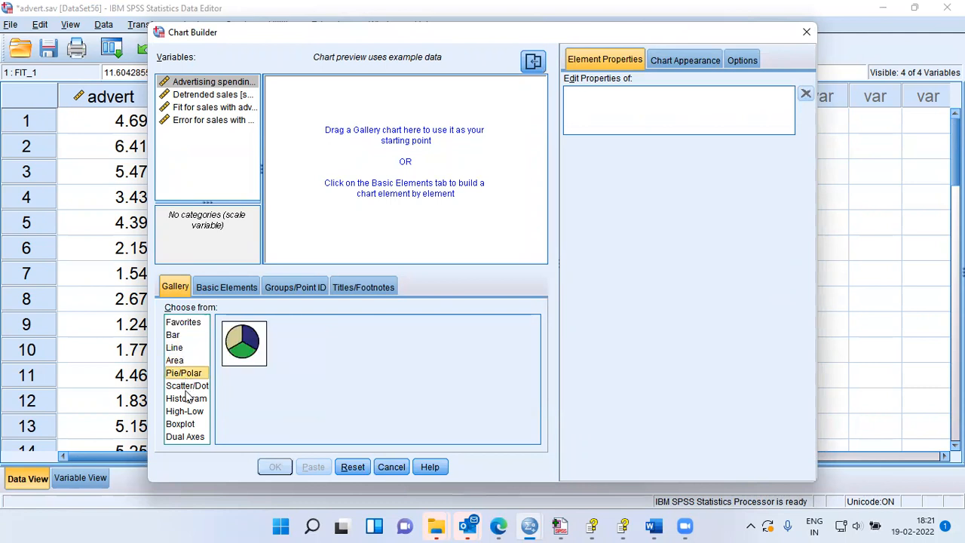
pyautogui.click(185, 390)
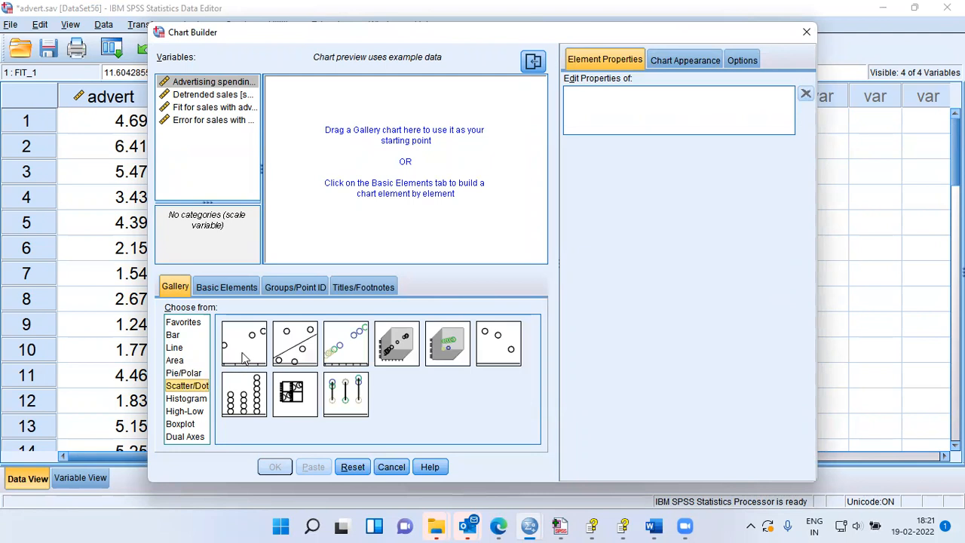
pyautogui.moveTo(244, 351); pyautogui.dragTo(353, 213)
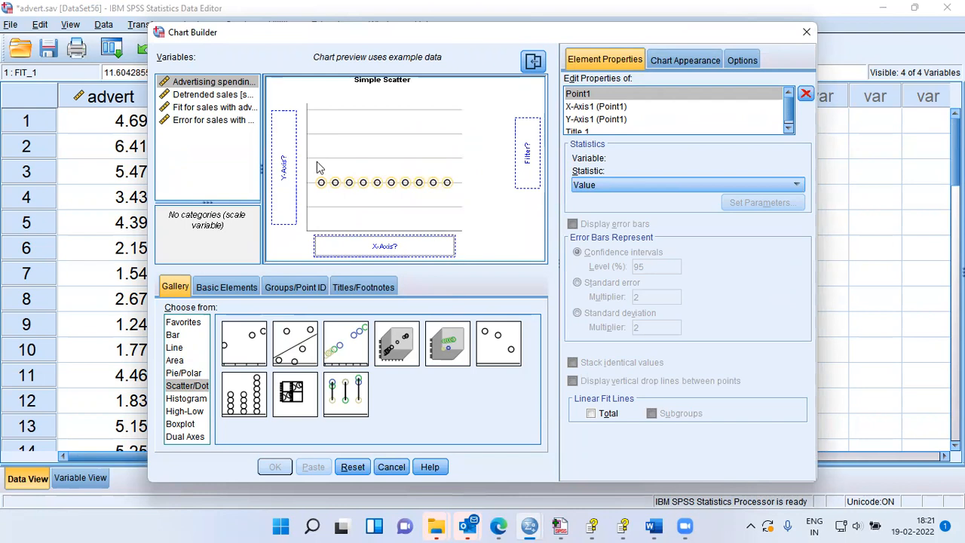
# - Assign Error for sales to the Y axis and Fit for sales to the X axis, then generate the scatter plot
pyautogui.click(213, 123)
pyautogui.moveTo(212, 127); pyautogui.dragTo(285, 166)
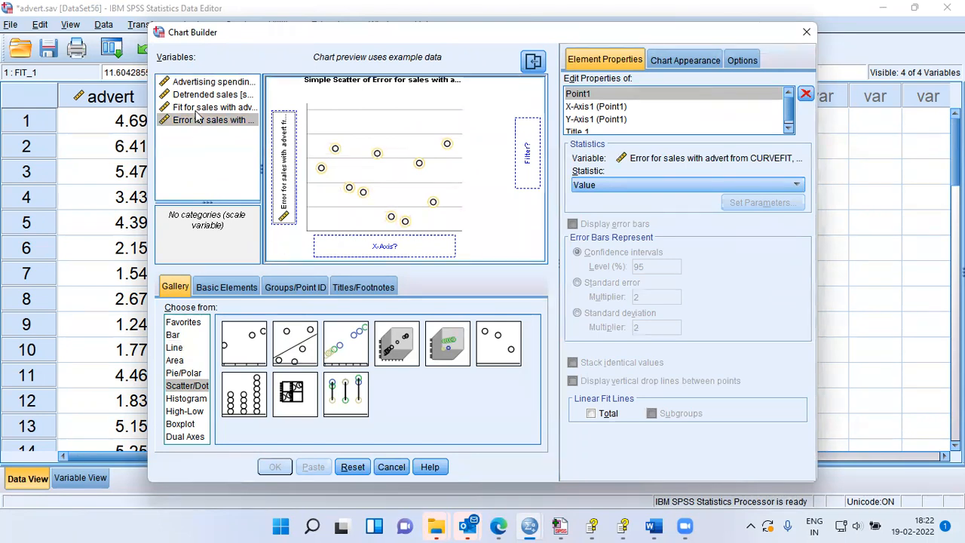
pyautogui.moveTo(198, 109); pyautogui.dragTo(385, 247)
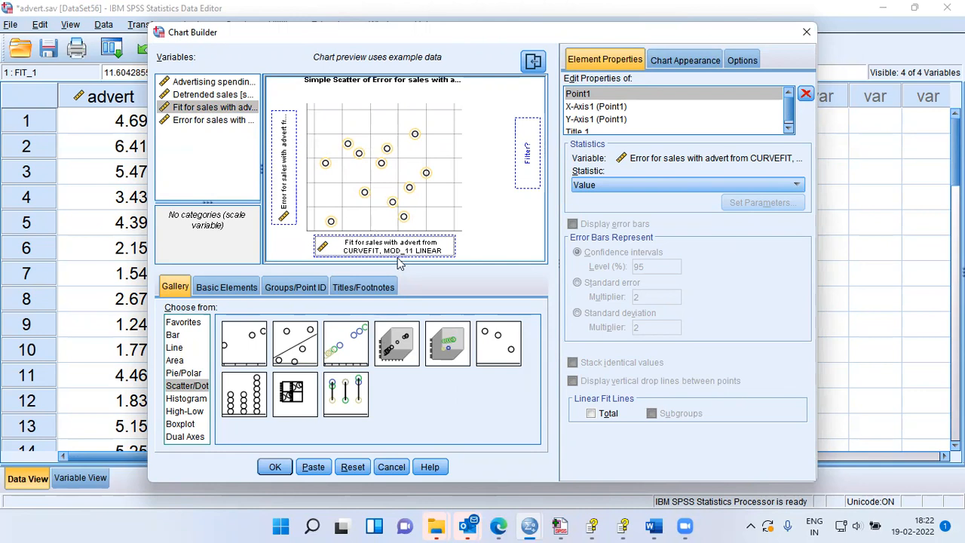
pyautogui.click(274, 468)
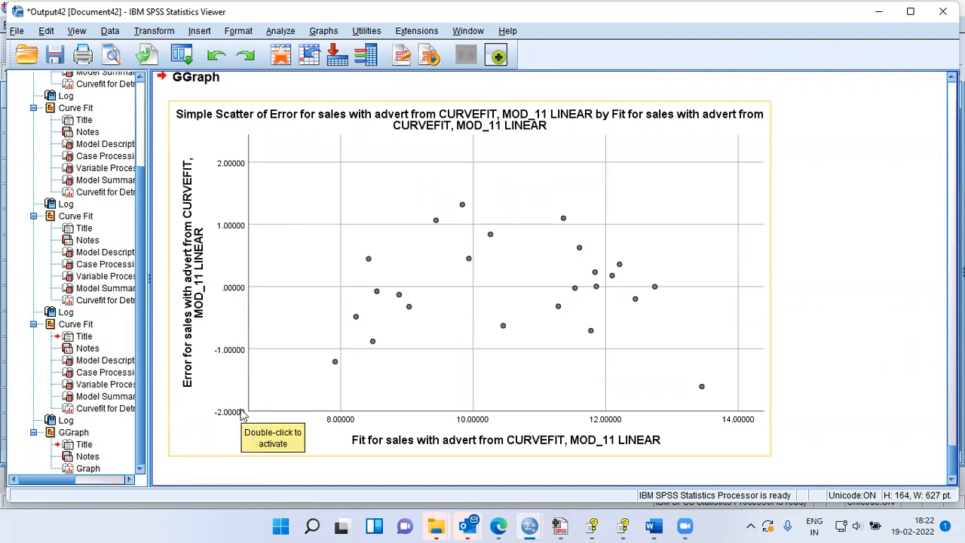
# - Open the residual scatter plot in a maximized Chart Editor and add a fit line at total
pyautogui.click(643, 424)
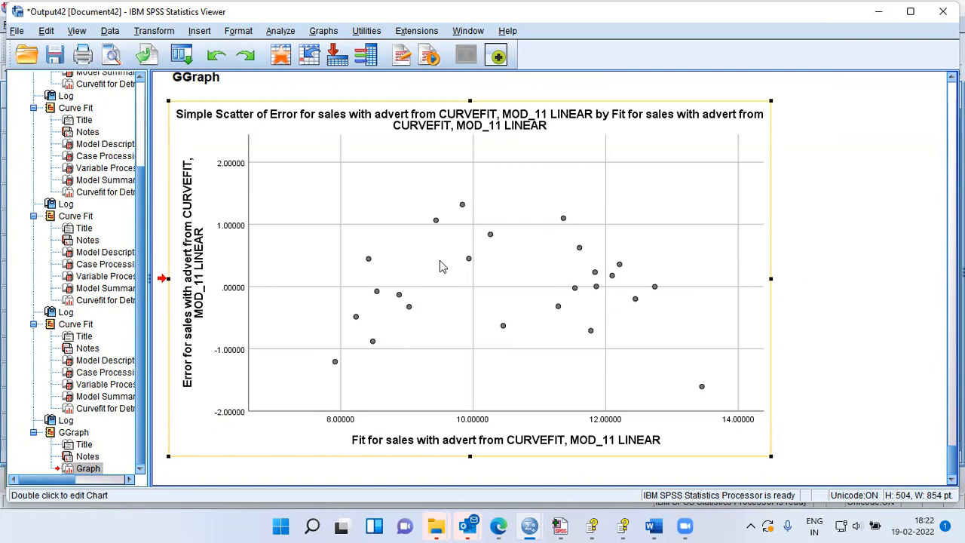
pyautogui.doubleClick(483, 327)
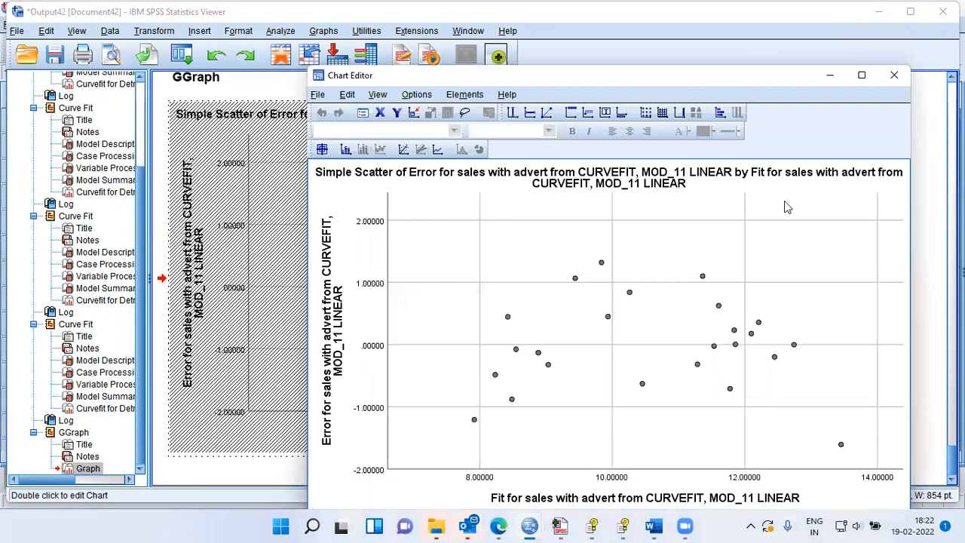
pyautogui.click(862, 76)
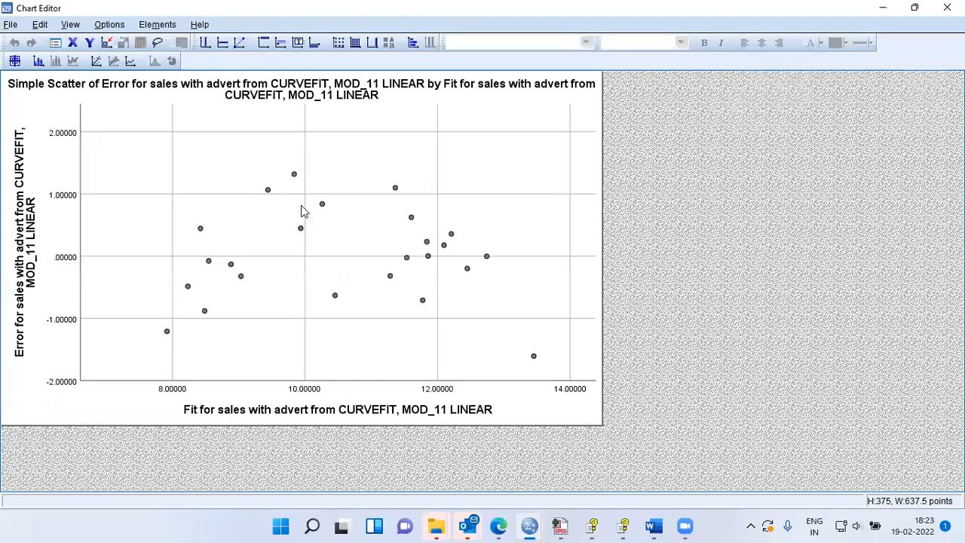
pyautogui.rightClick(302, 211)
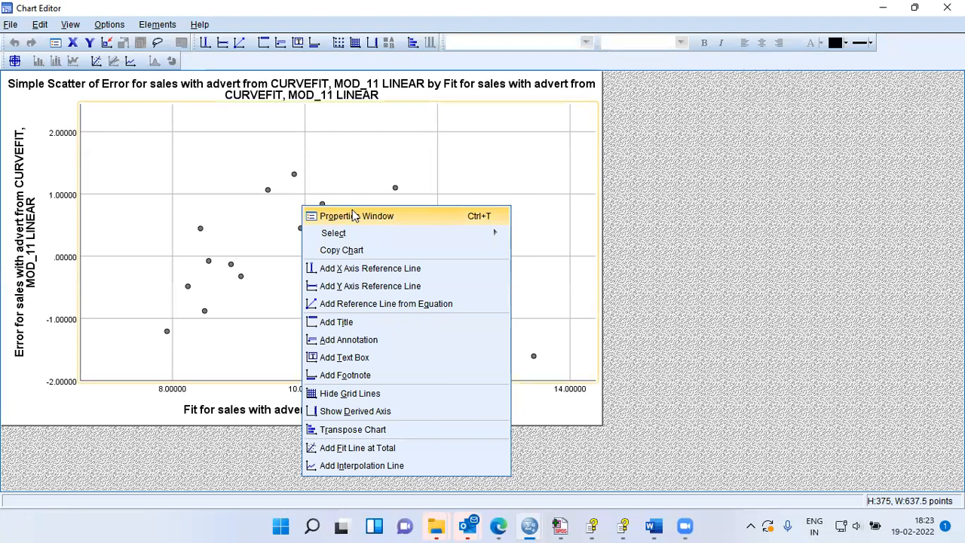
pyautogui.click(392, 450)
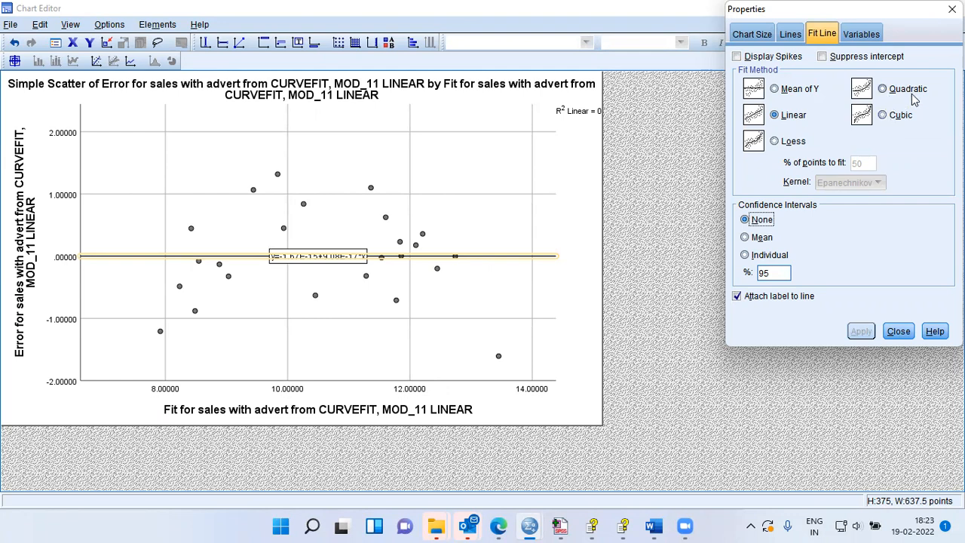
# - Change the fit line method to Quadratic, apply it, and return to the output to examine the fitted residual plot
pyautogui.click(884, 89)
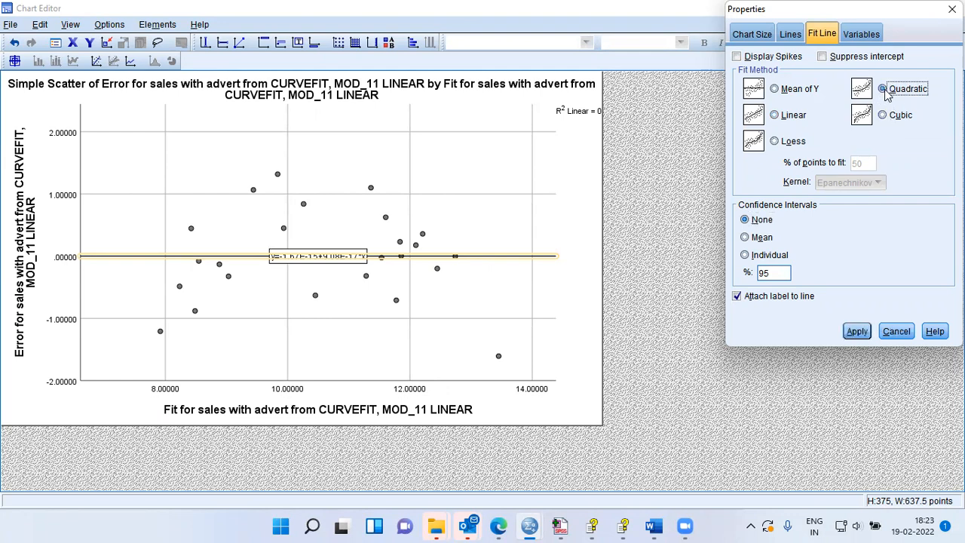
pyautogui.click(860, 332)
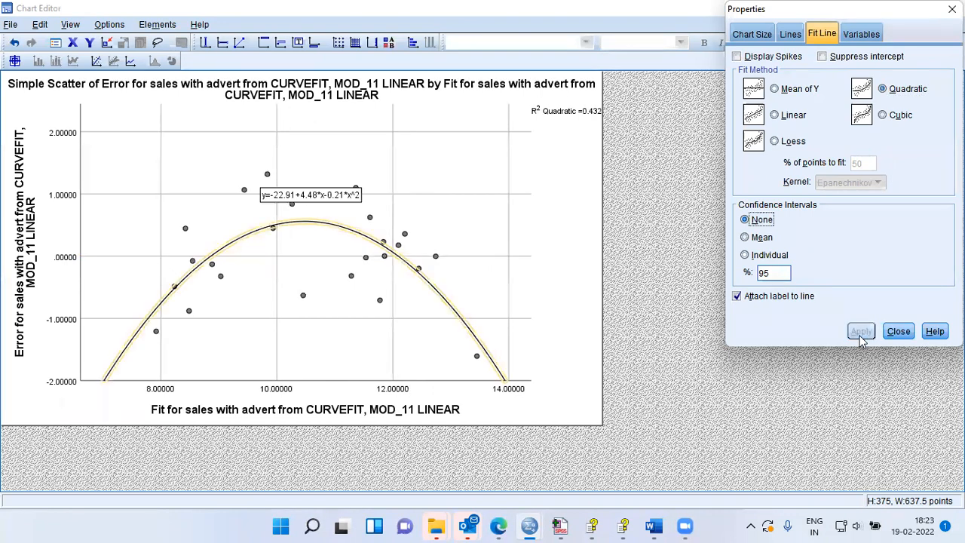
pyautogui.click(899, 334)
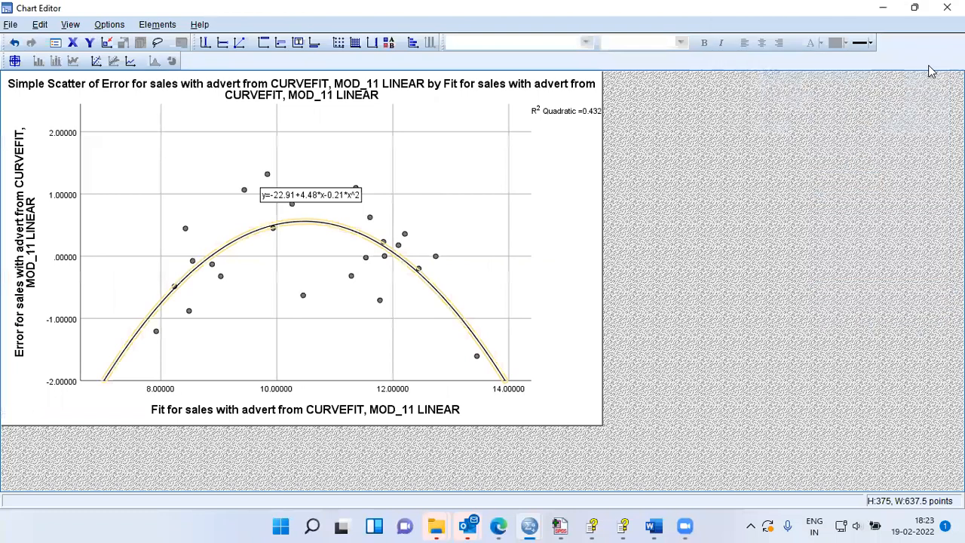
pyautogui.click(947, 8)
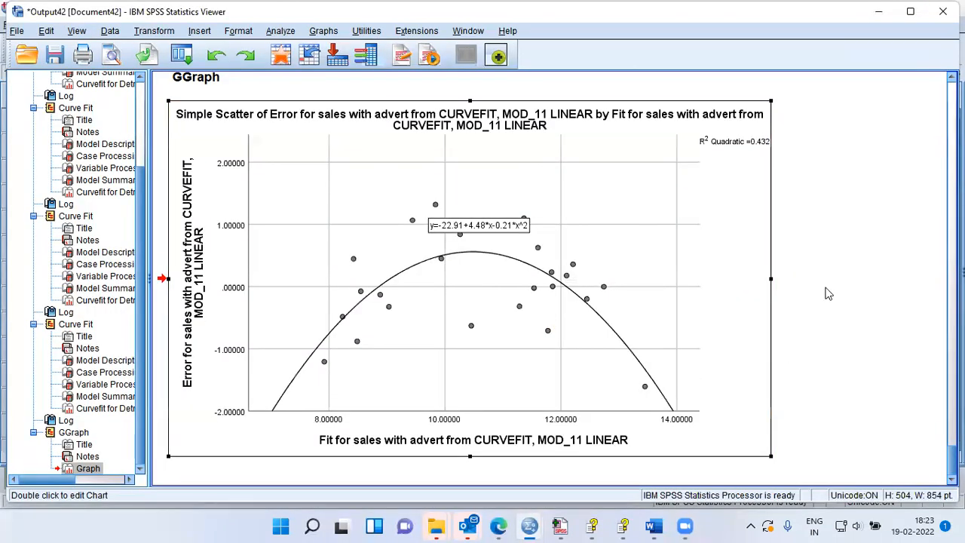
pyautogui.click(751, 280)
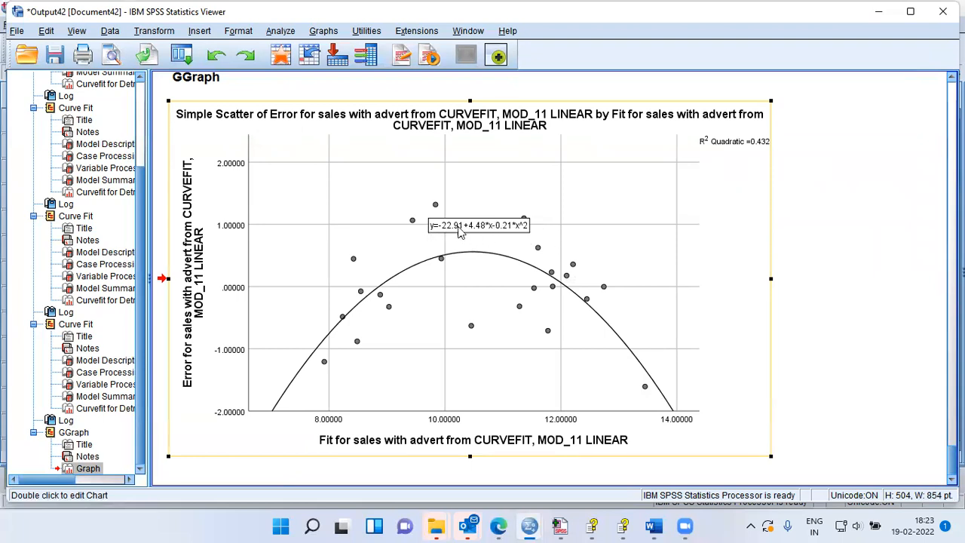
pyautogui.doubleClick(505, 235)
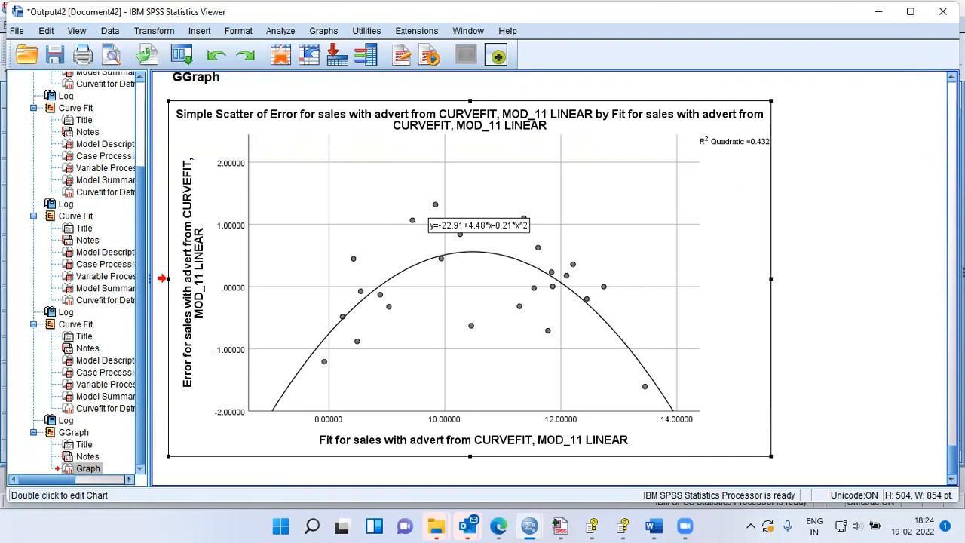
# - Review the earlier linear, combined and quadratic curve-fit charts for Detrended sales, along with the quadratic Model Summary and Parameter Estimates table
pyautogui.scroll(2, 550, 279)
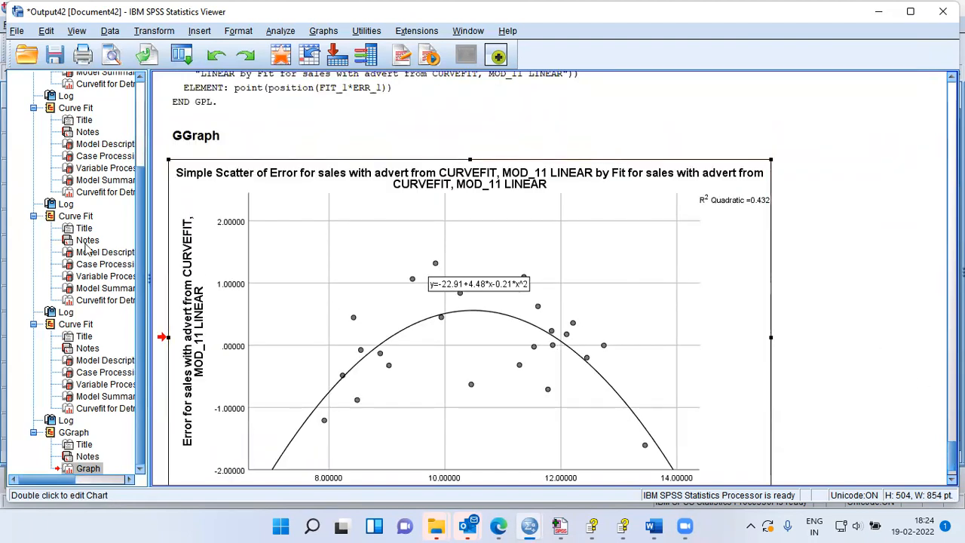
pyautogui.moveTo(141, 220); pyautogui.dragTo(143, 139)
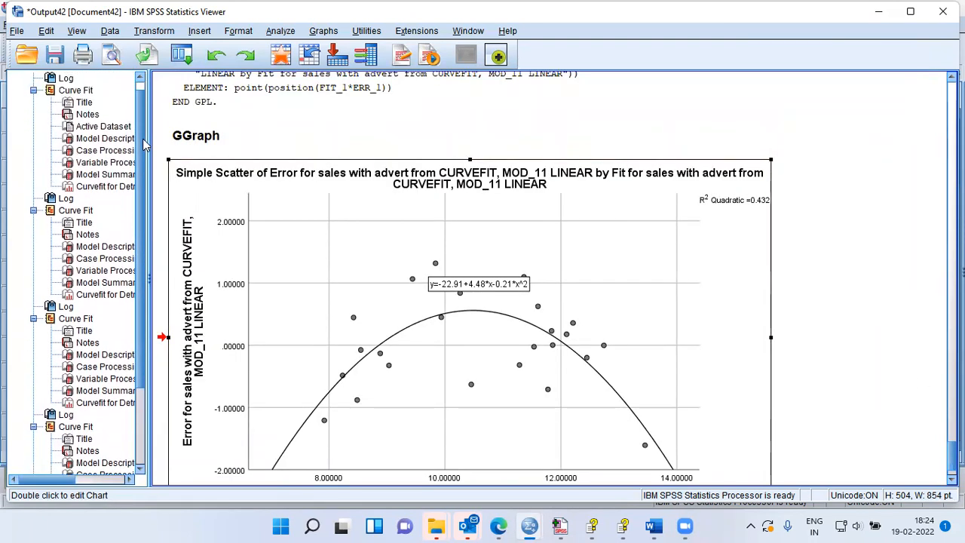
pyautogui.click(113, 187)
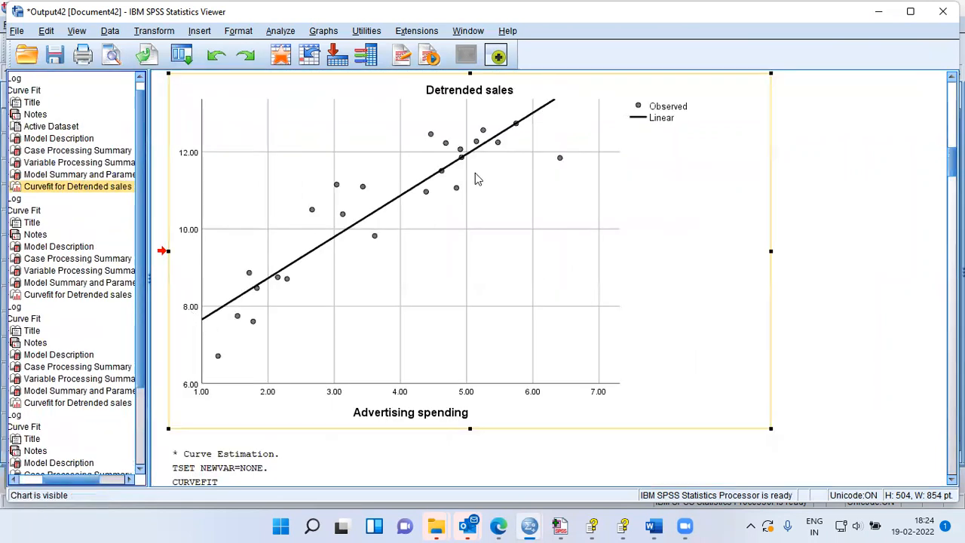
pyautogui.click(361, 275)
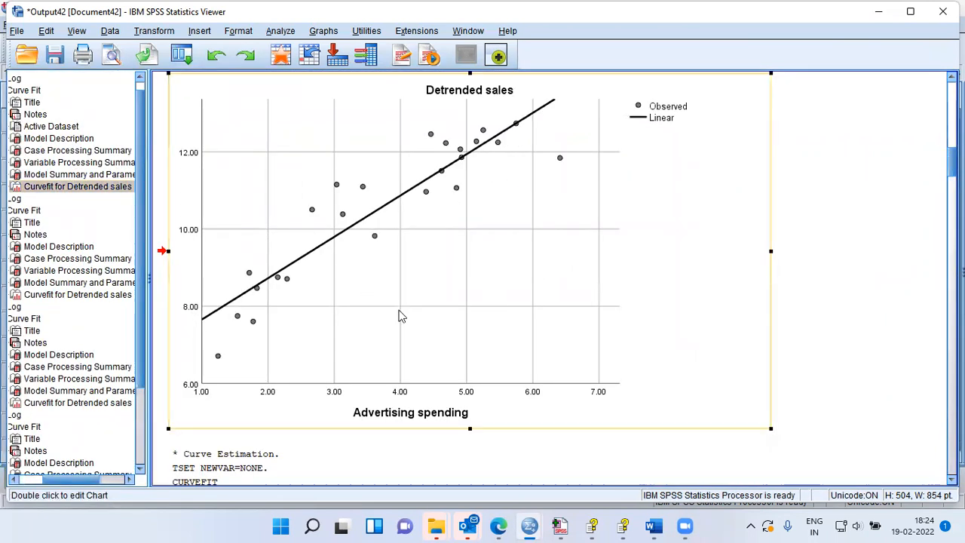
pyautogui.click(74, 405)
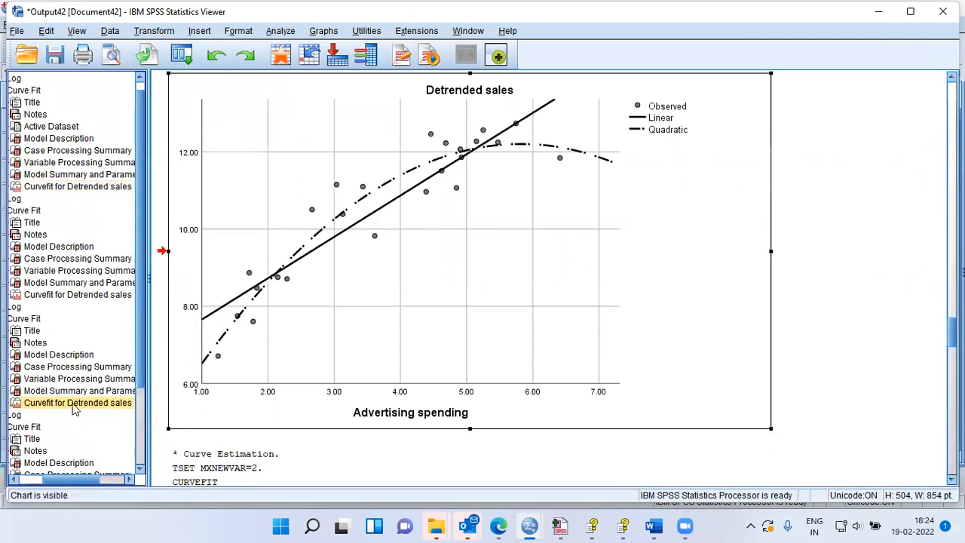
pyautogui.click(70, 285)
pyautogui.click(355, 409)
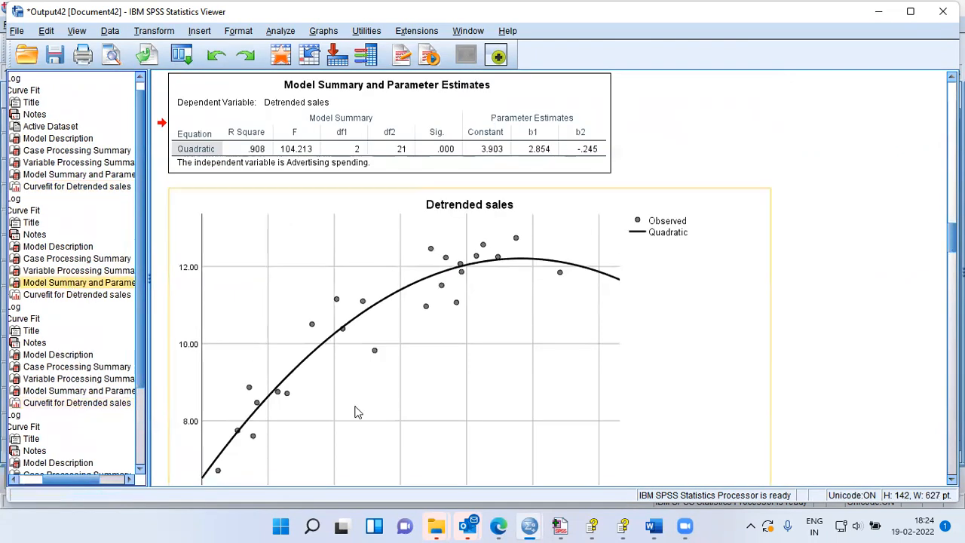
pyautogui.scroll(-3, 407, 414)
pyautogui.click(824, 255)
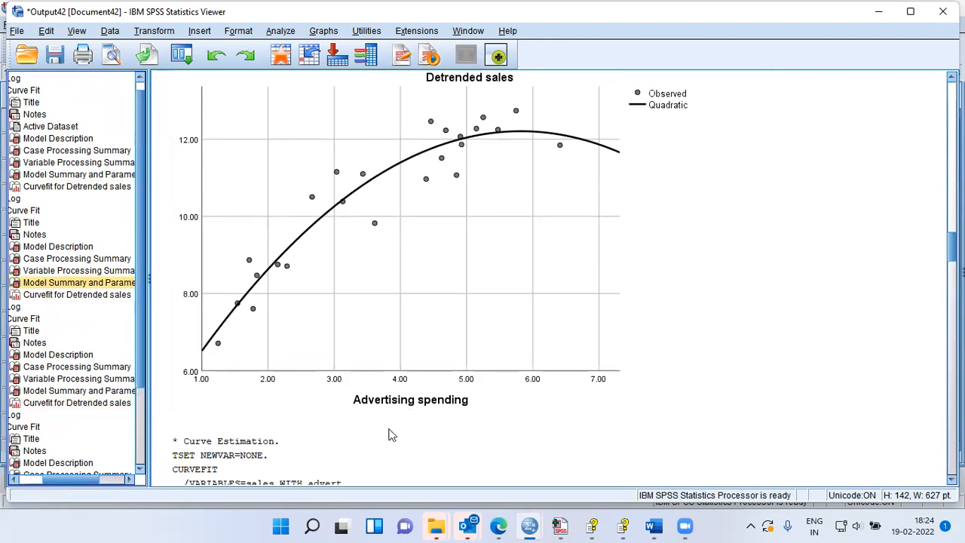
pyautogui.scroll(-1, 144, 398)
# - Compare the final linear curve-fit chart with the residual scatter plot and its quadratic fit line
pyautogui.moveTo(144, 398); pyautogui.dragTo(143, 443)
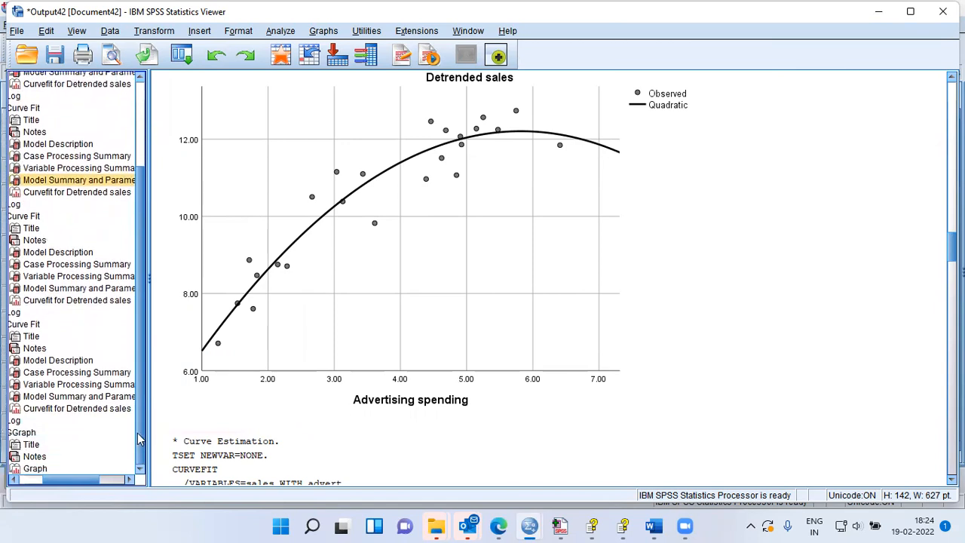
pyautogui.click(100, 413)
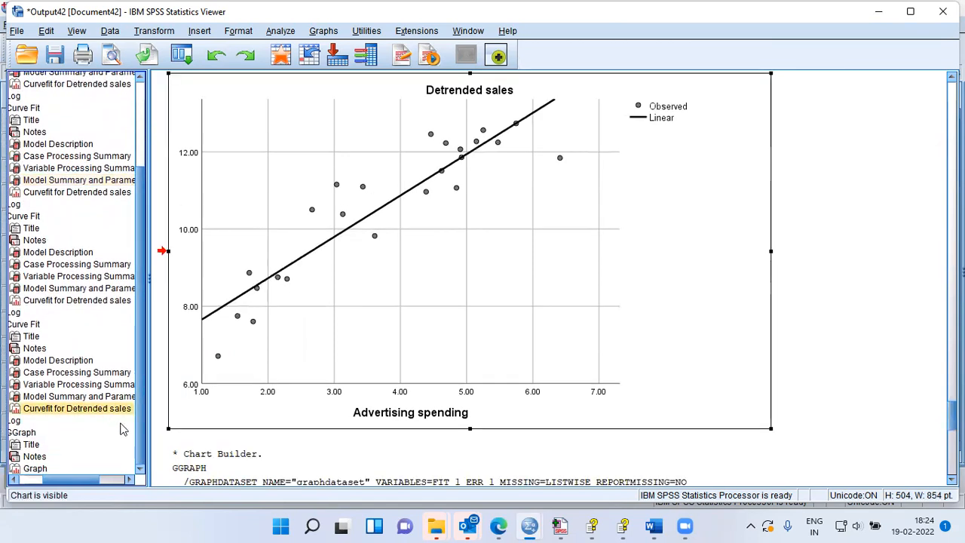
pyautogui.click(37, 471)
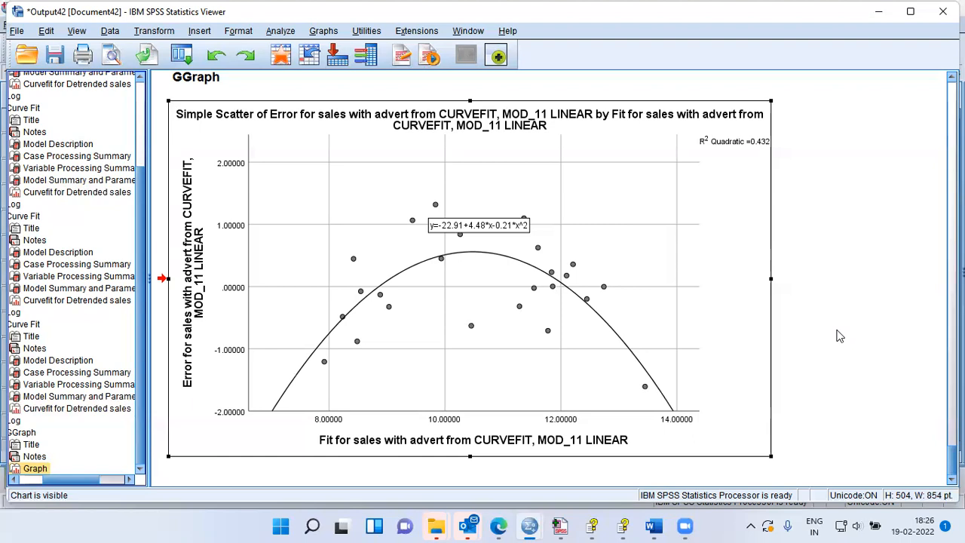
pyautogui.click(545, 32)
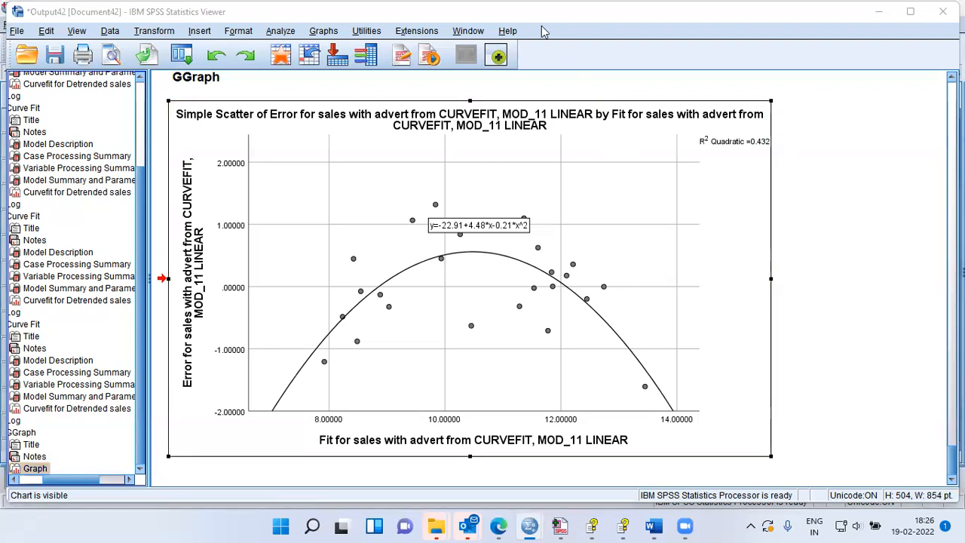